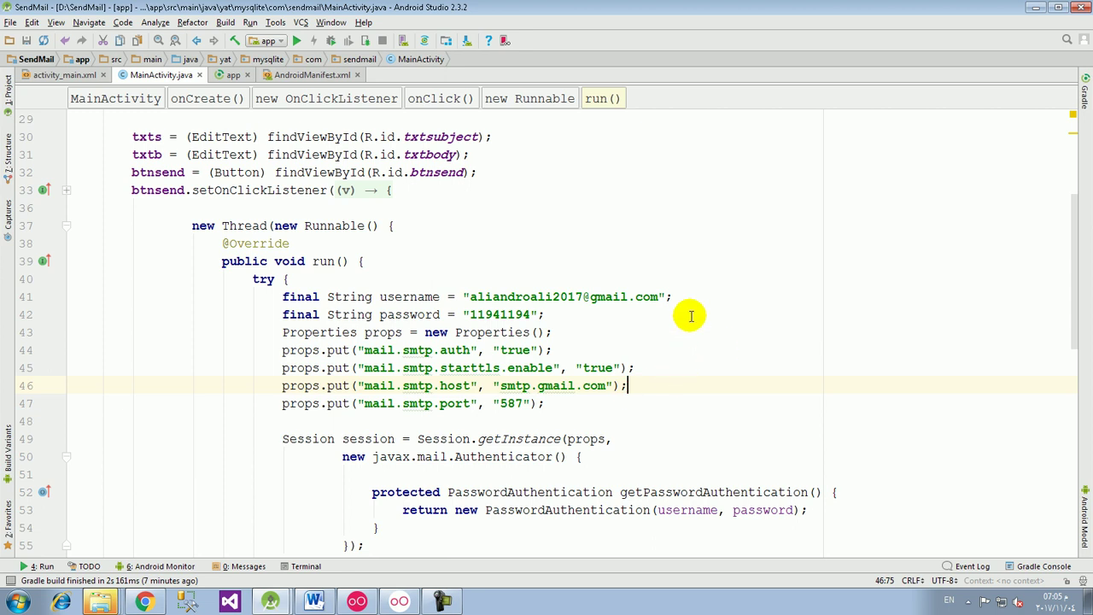
Step: Switch to File Explorer and navigate from Local Disk (D:) through SendMail and app to the libs folder
click(104, 601)
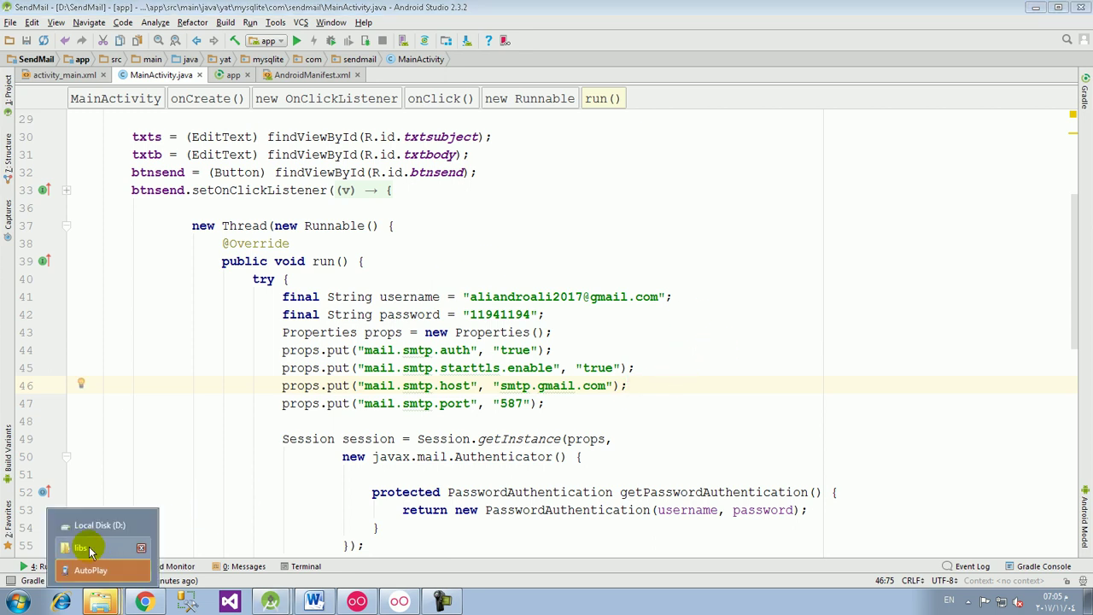
click(84, 548)
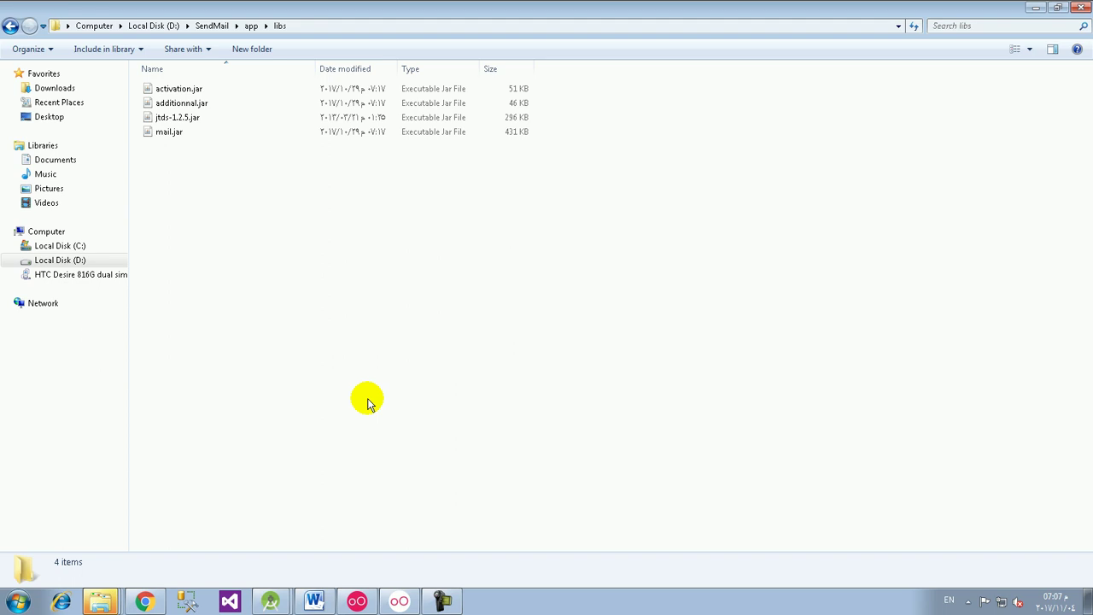
click(154, 26)
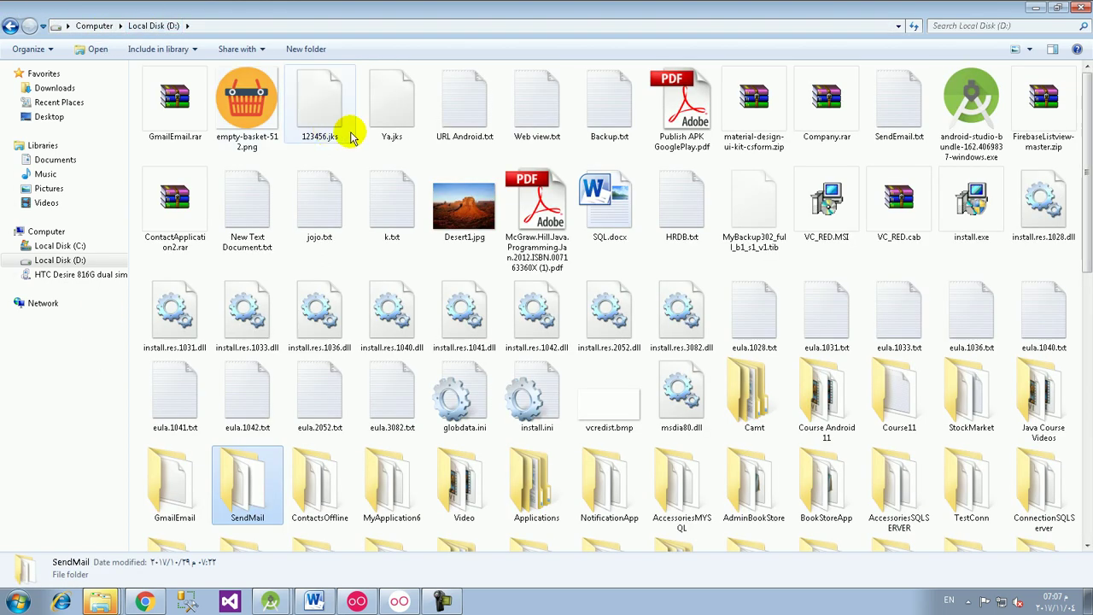
double_click(239, 508)
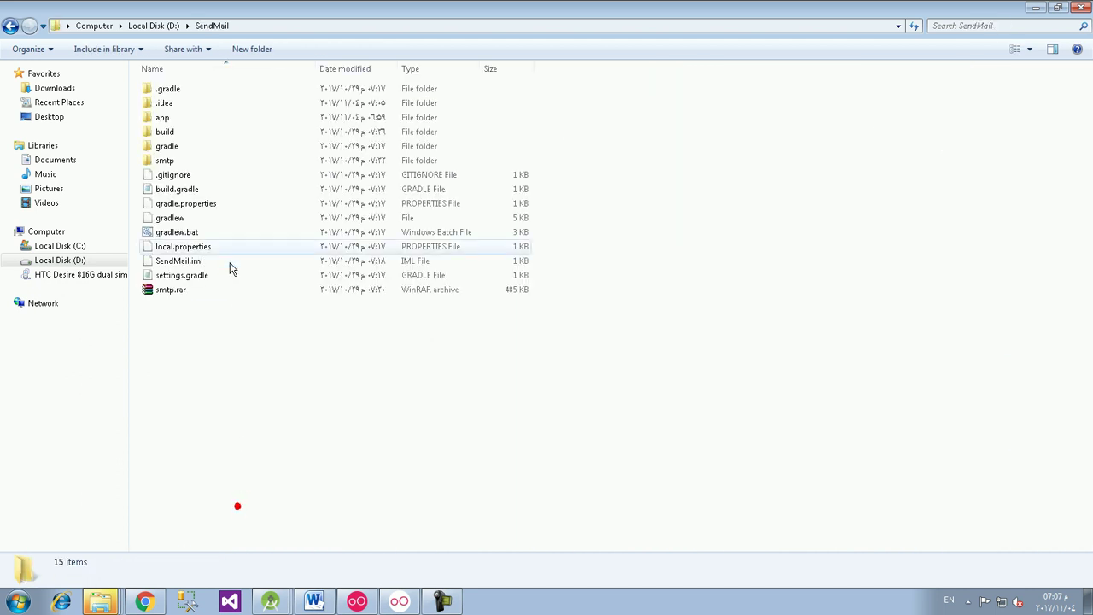
double_click(173, 117)
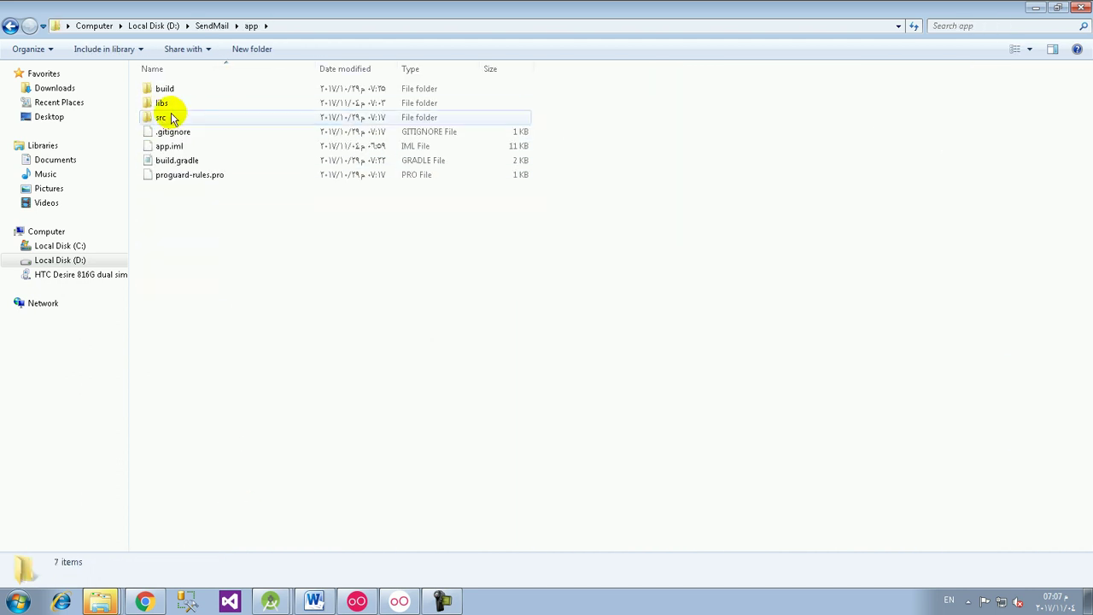
double_click(162, 104)
click(229, 205)
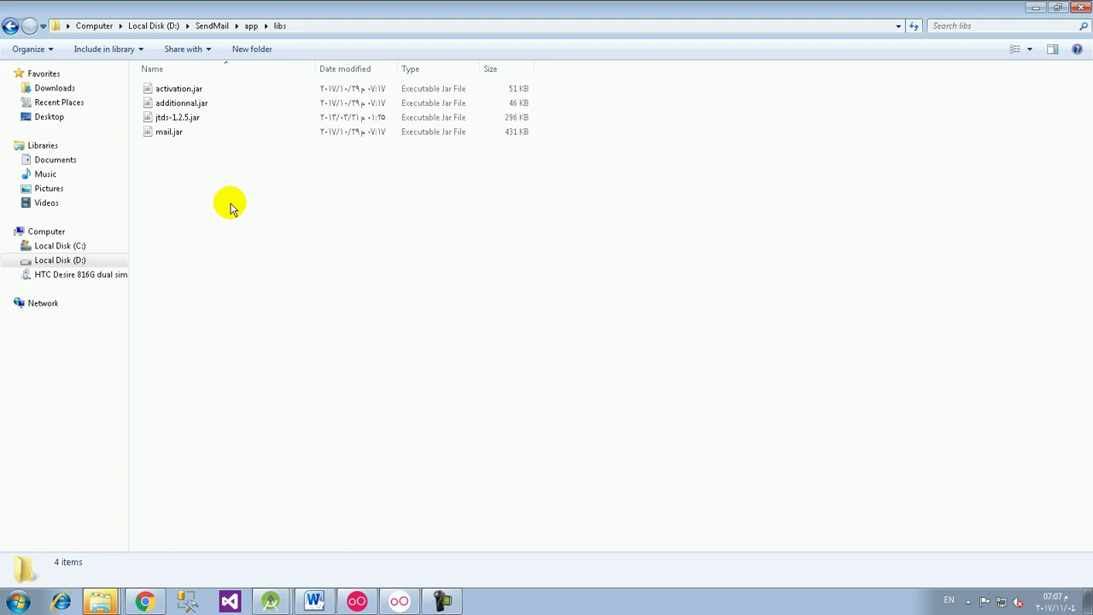
Step: Select activation.jar, additionnal.jar and mail.jar in the libs folder, leaving jtds-1.2.5.jar out of the selection
click(197, 89)
key(shift+Down)
key(shift+Down)
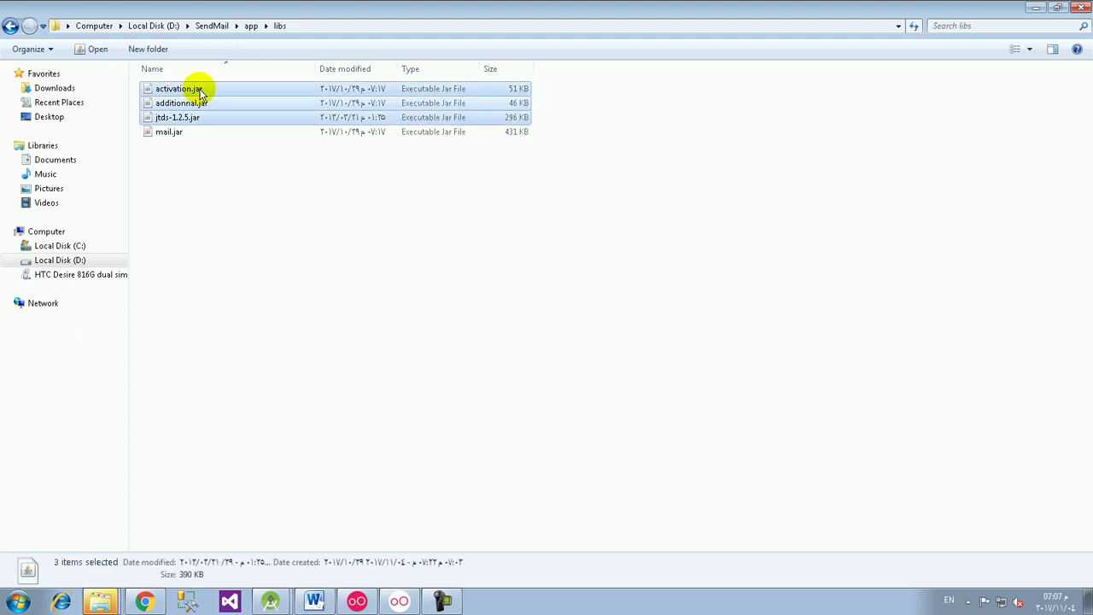
shift+click(196, 130)
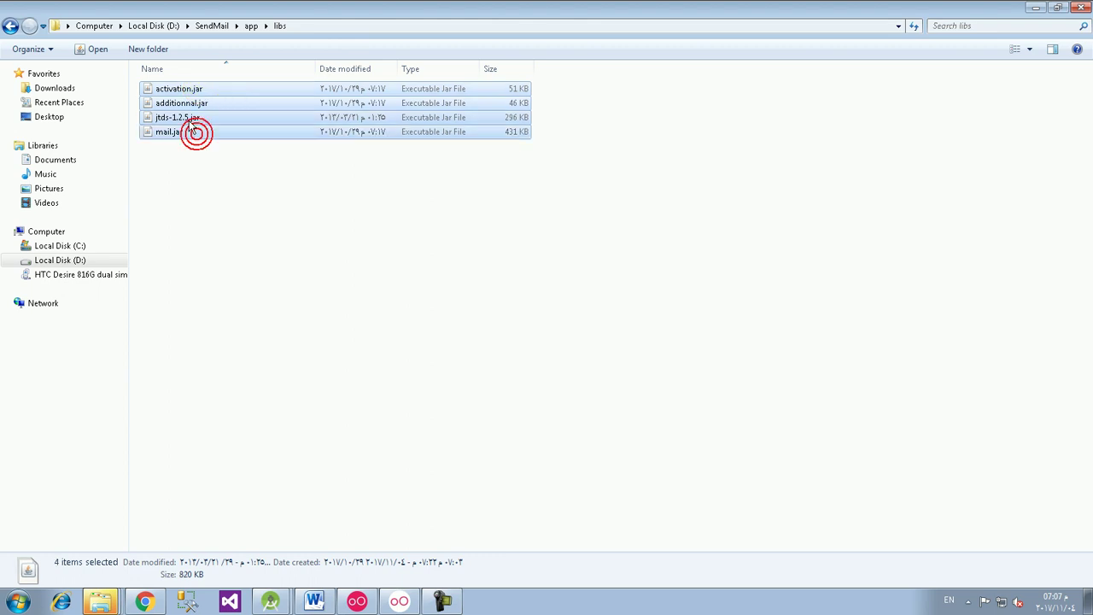
ctrl+click(185, 117)
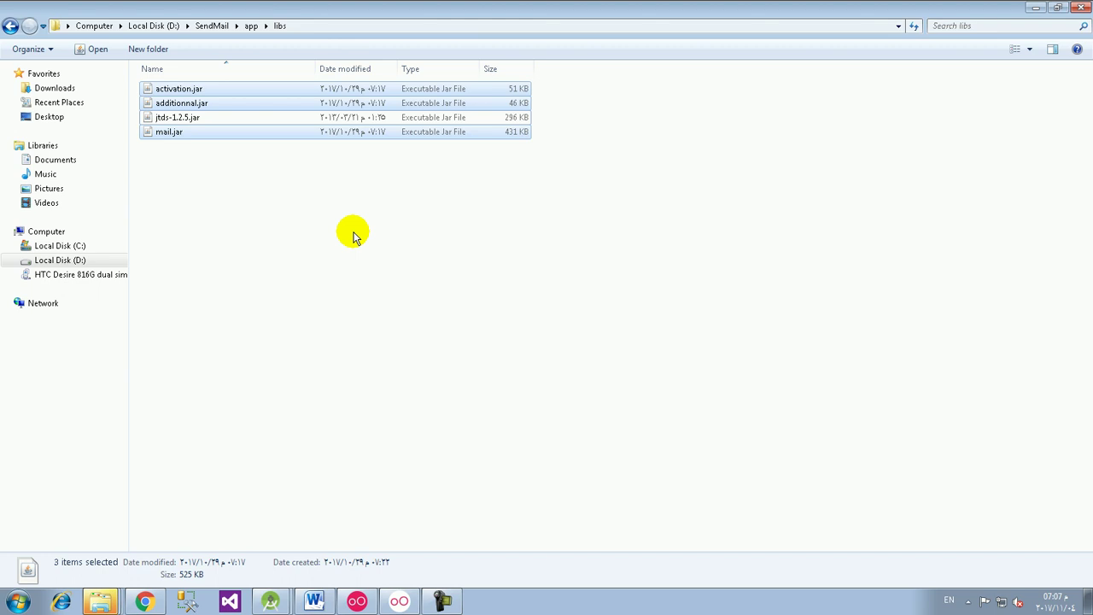
Step: Switch to the SendMail project in Android Studio and display its file tree in the Project view
click(273, 598)
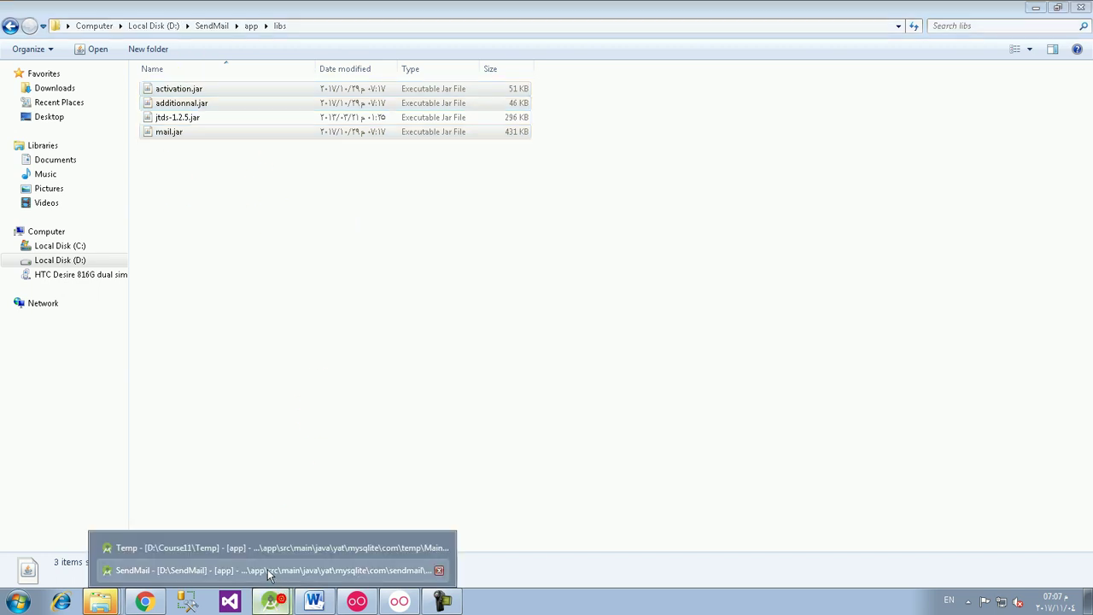
click(272, 572)
click(8, 85)
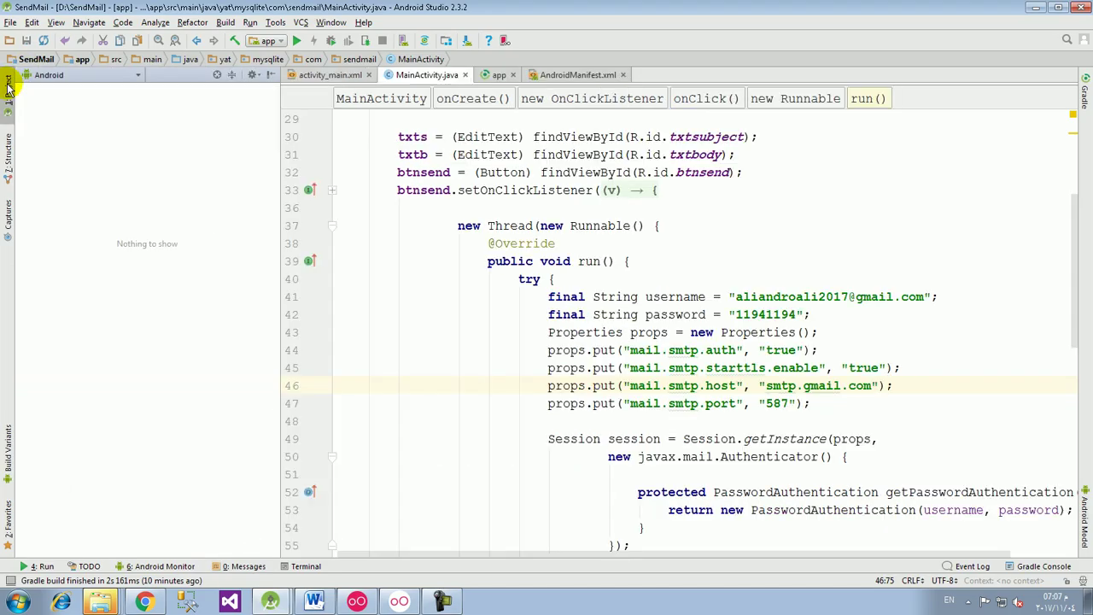
click(23, 91)
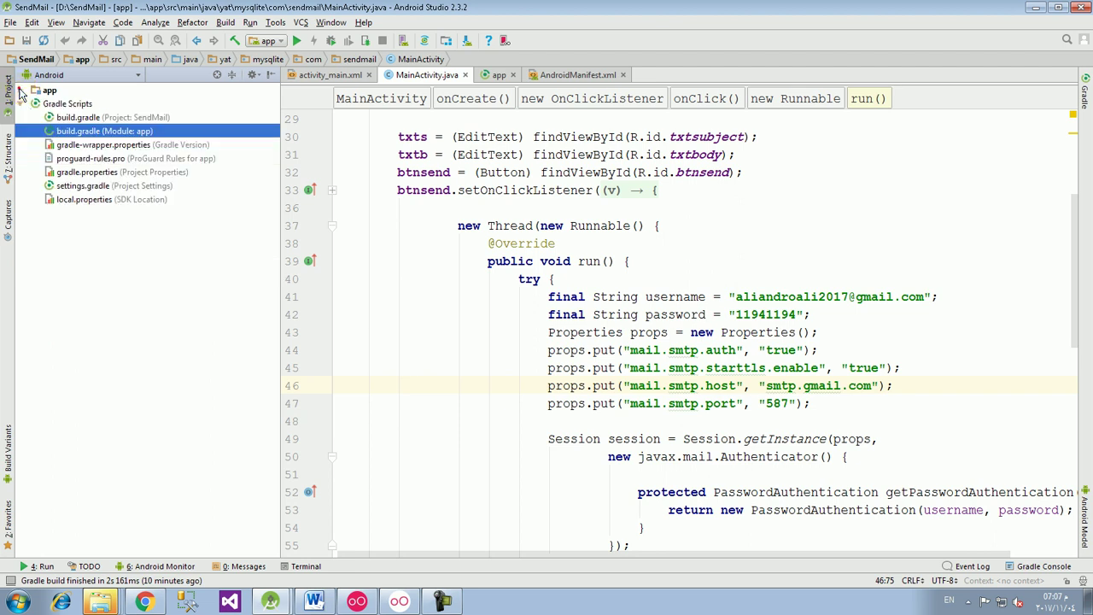
click(21, 103)
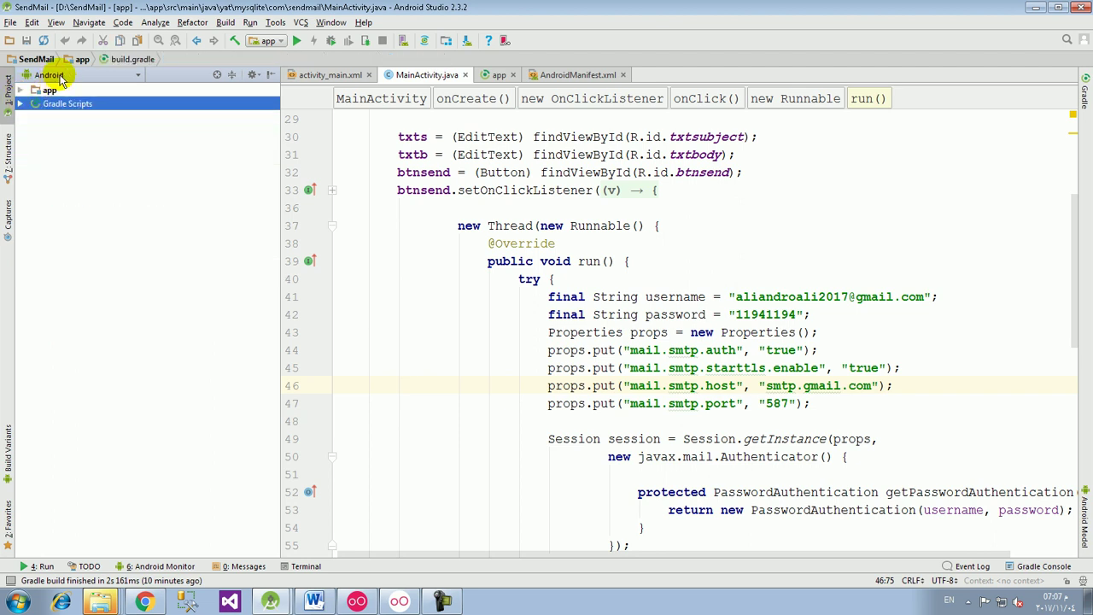
click(59, 78)
click(47, 87)
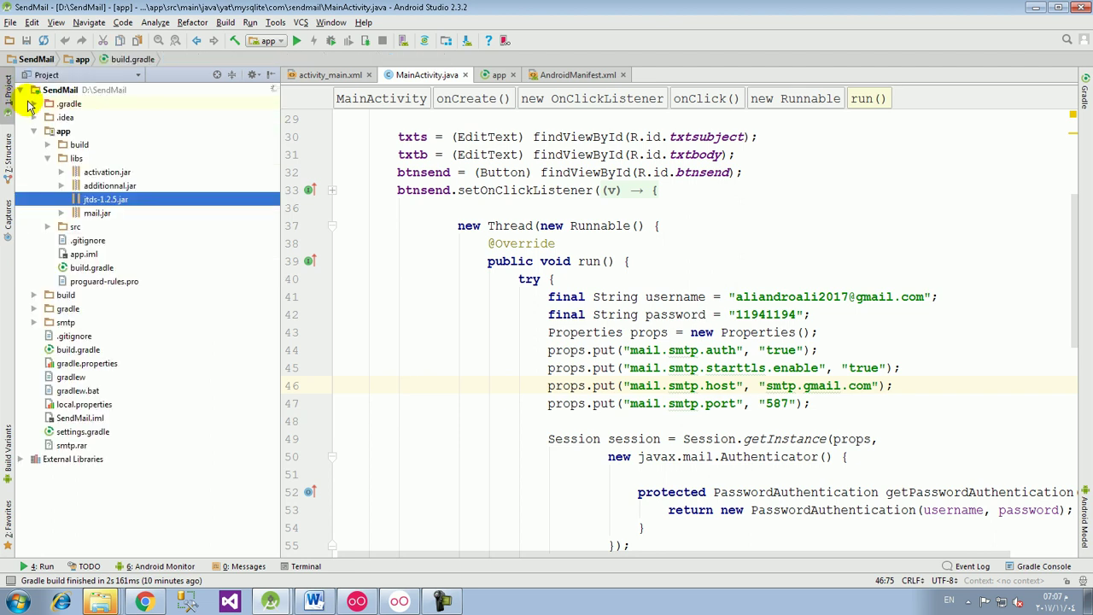
Step: Collapse the app module and expand it again to show the JAR files in its libs folder
click(48, 158)
click(34, 130)
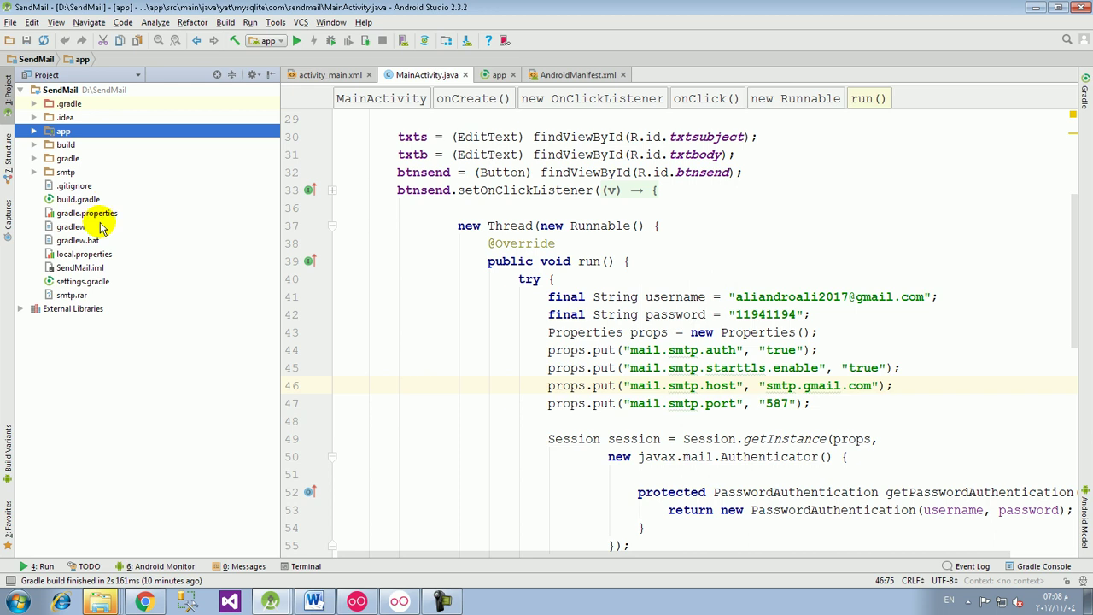
click(34, 131)
click(47, 158)
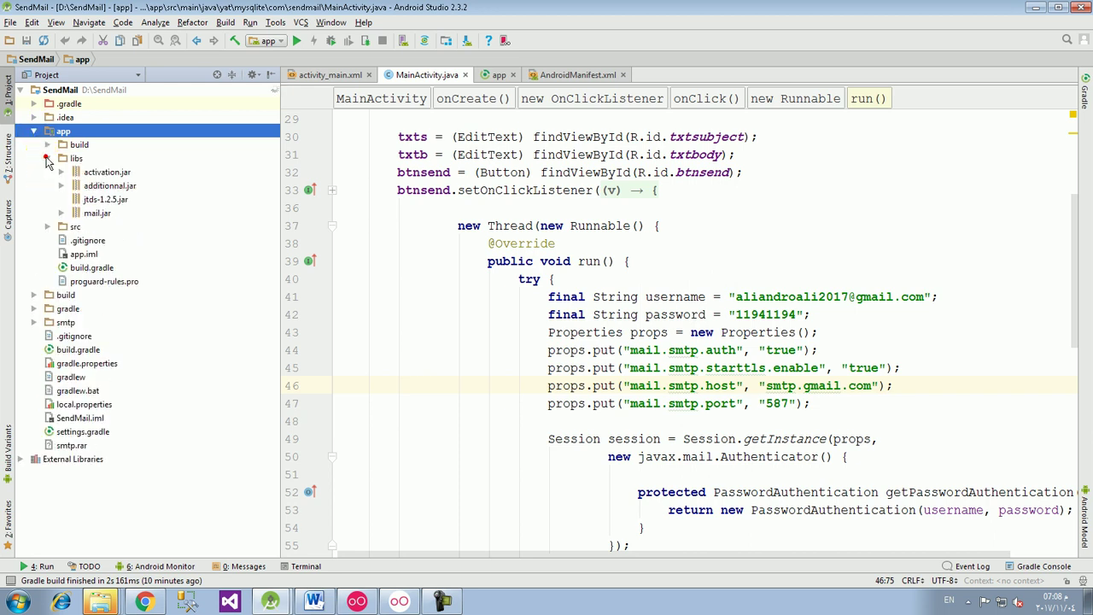
Step: Examine the Add As Library dialog for jtds-1.2.5.jar in the libs folder and cancel it
click(111, 201)
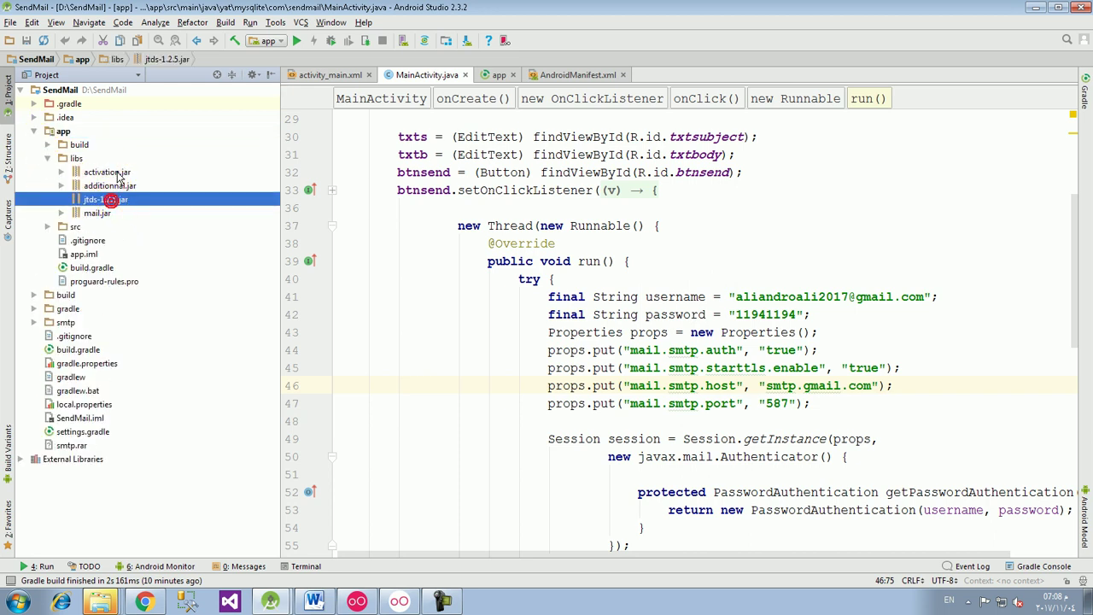
right_click(107, 201)
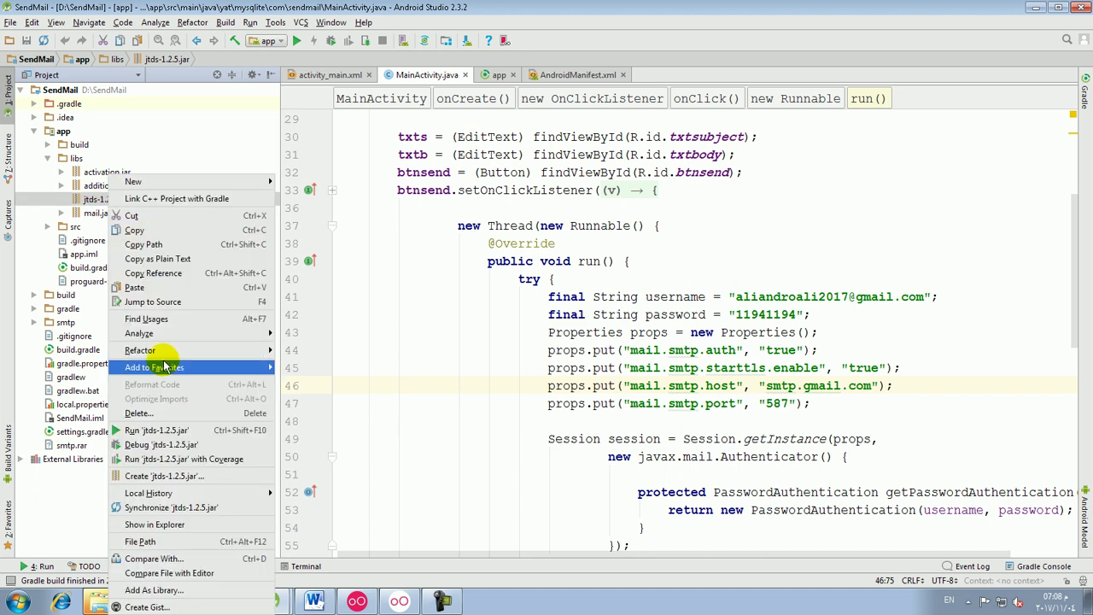
click(180, 593)
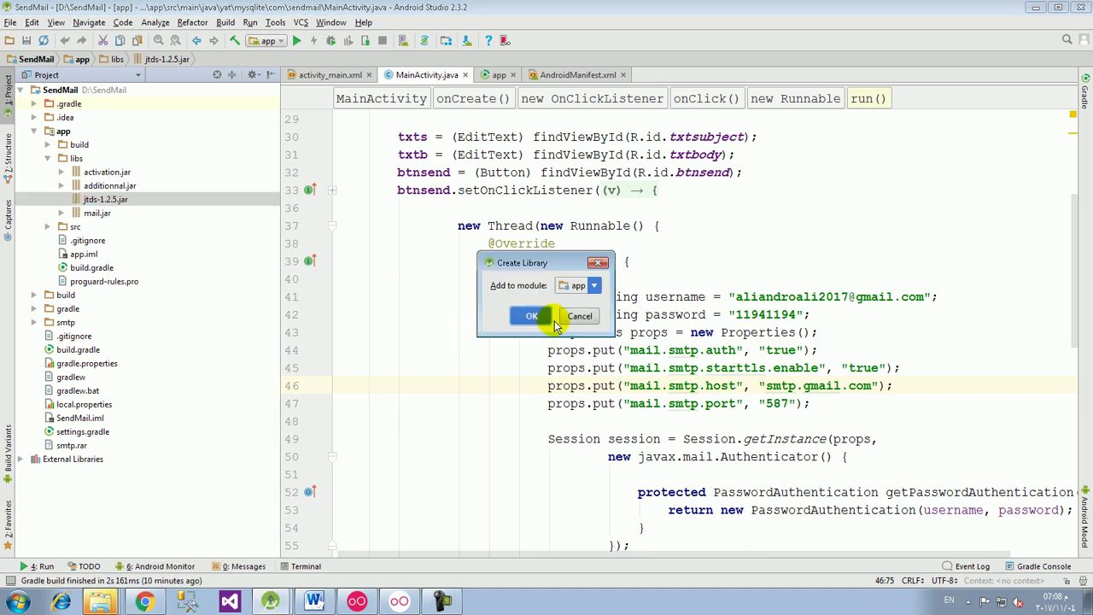
click(580, 316)
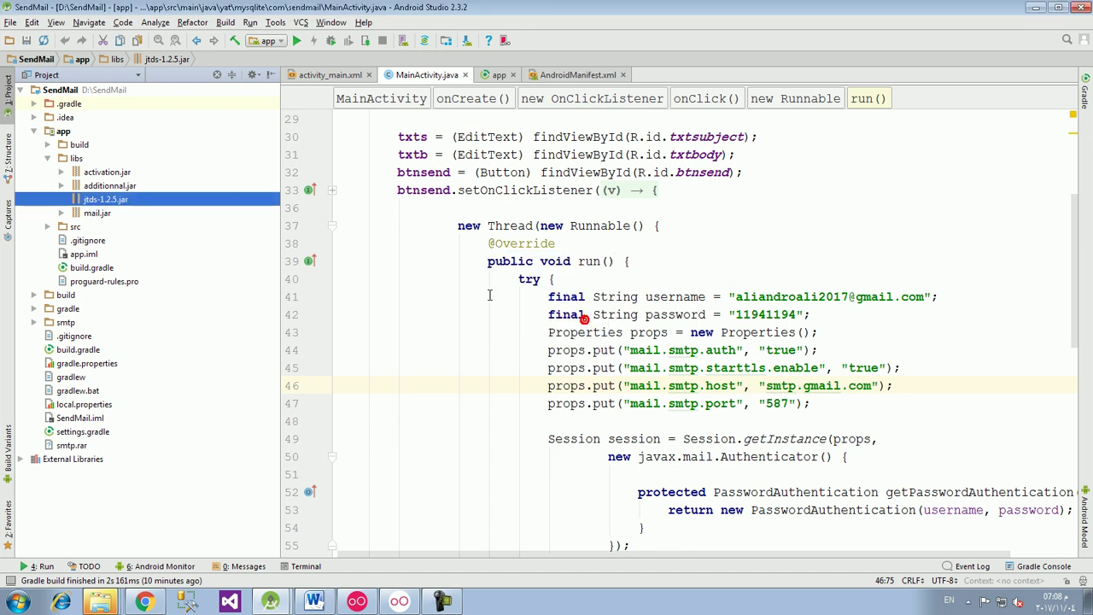
Step: Return to the Android view, open build.gradle (Module: app) and highlight the three compile files lines under dependencies
click(33, 132)
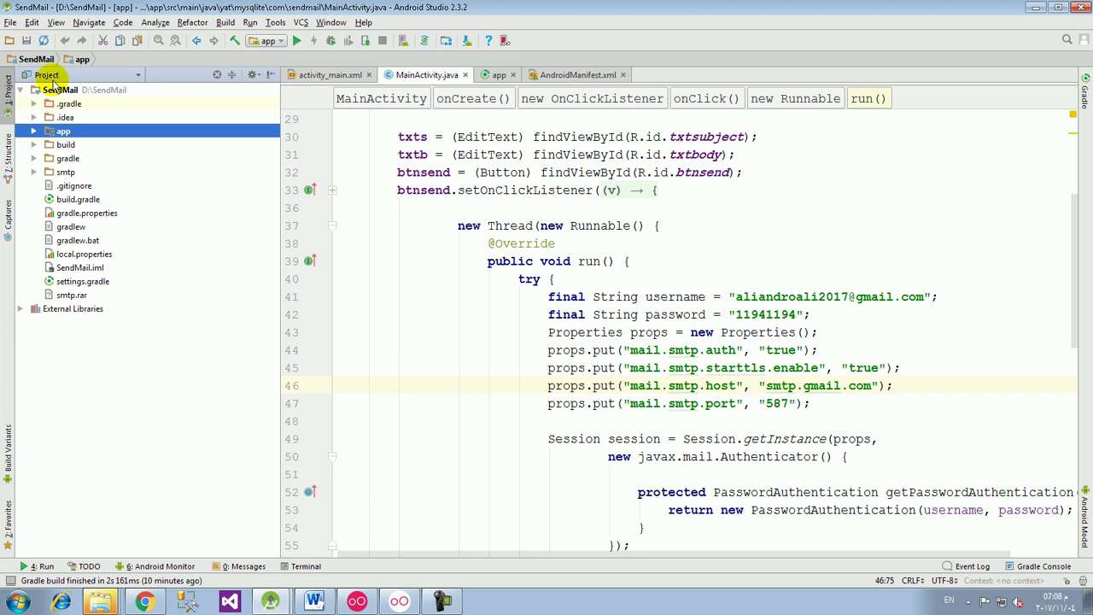
click(54, 76)
click(38, 131)
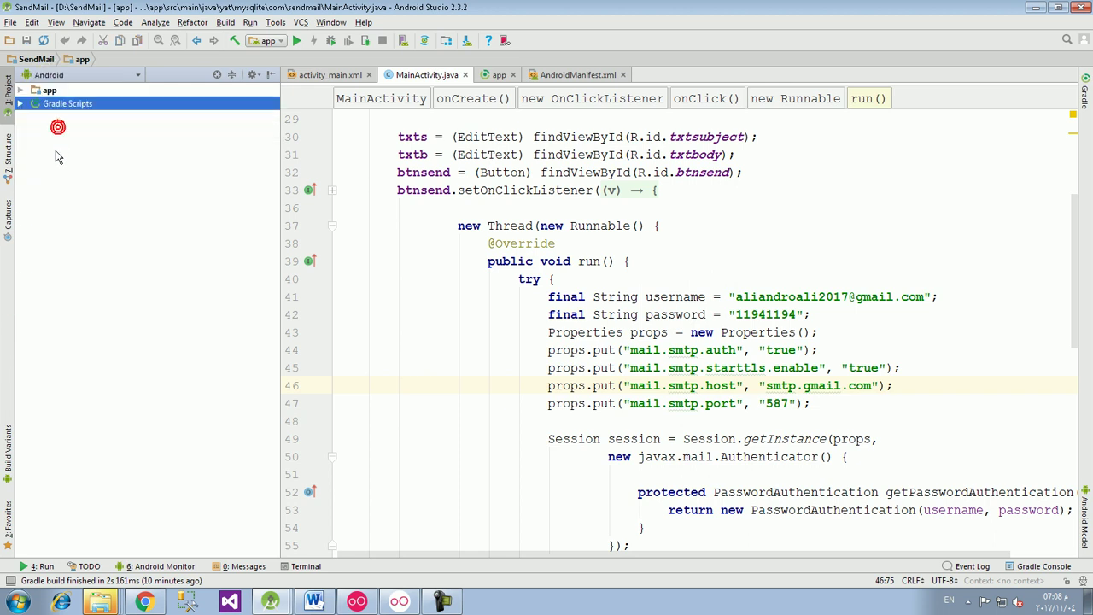
click(17, 104)
double_click(77, 131)
click(574, 443)
drag(362, 397, 621, 430)
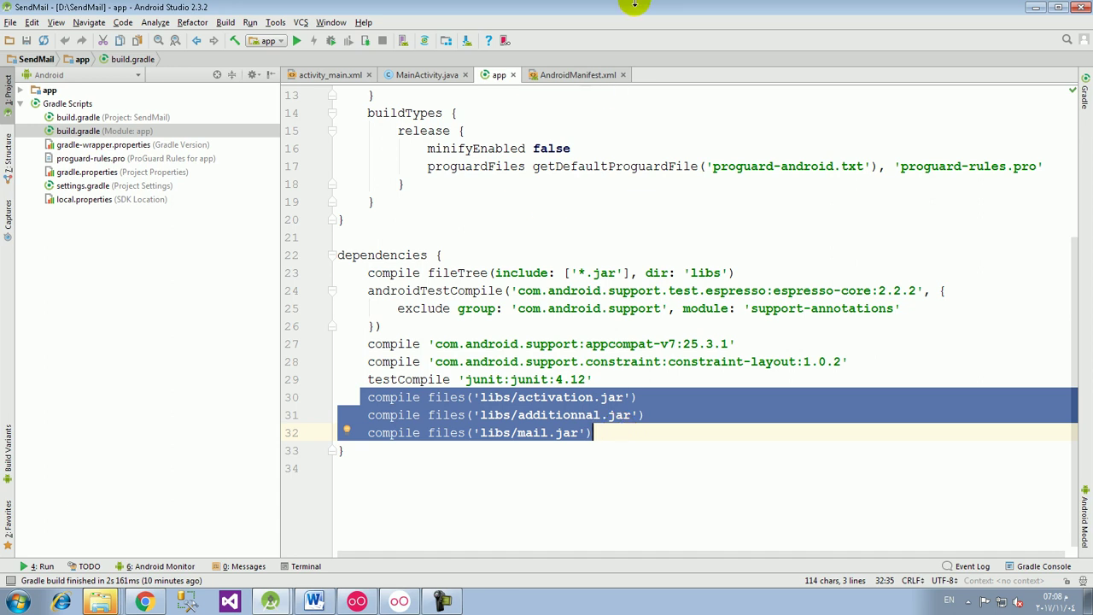
Step: Open the activity_main.xml layout and inspect its Subject field, Body field and Send button
click(442, 75)
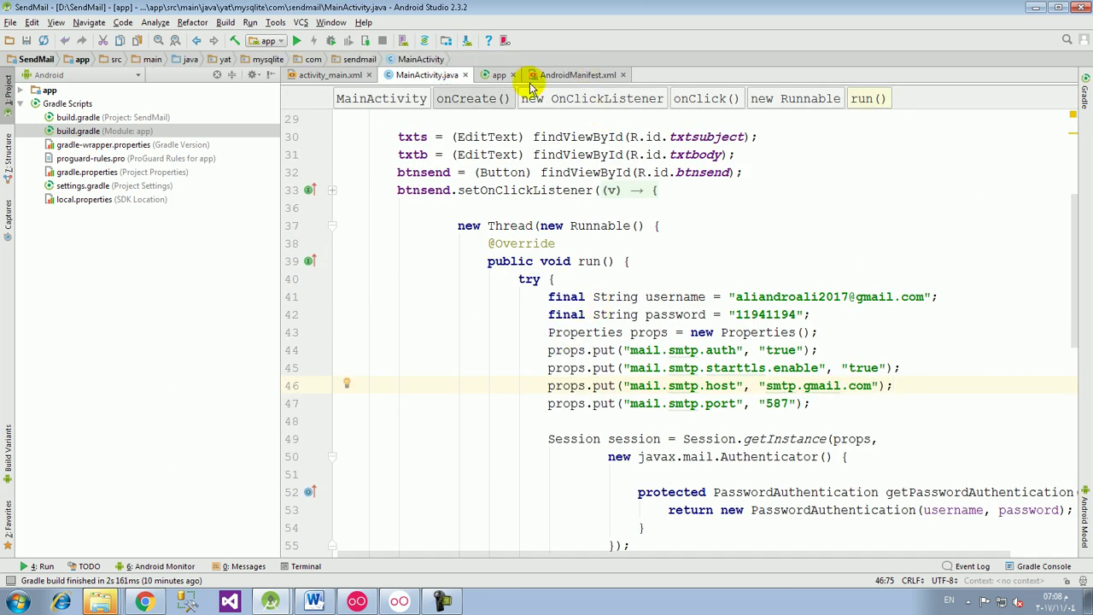
click(327, 75)
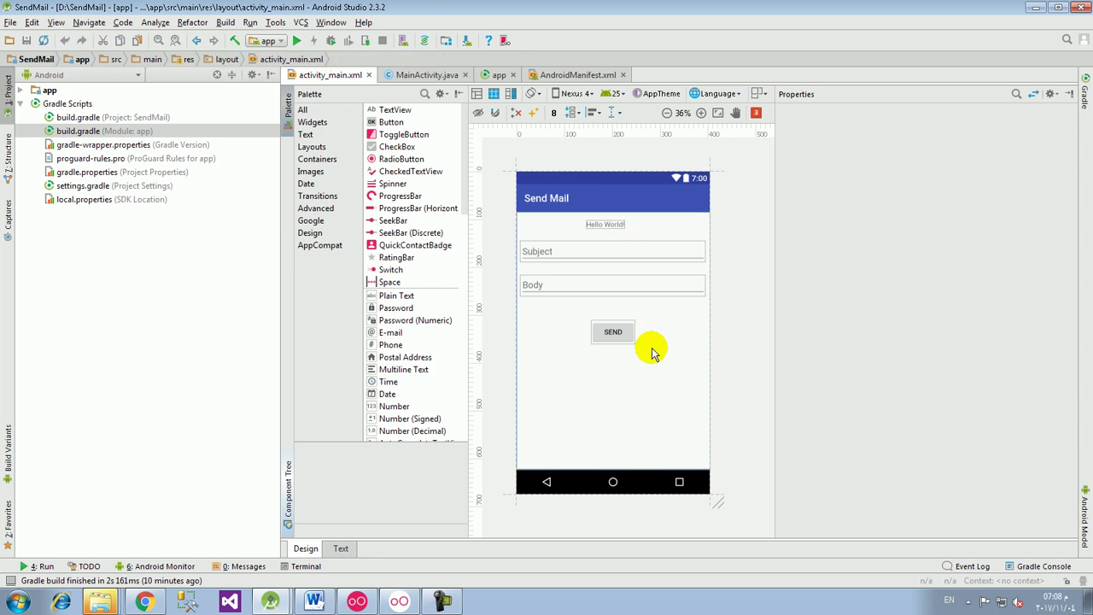
click(574, 266)
click(588, 282)
click(610, 330)
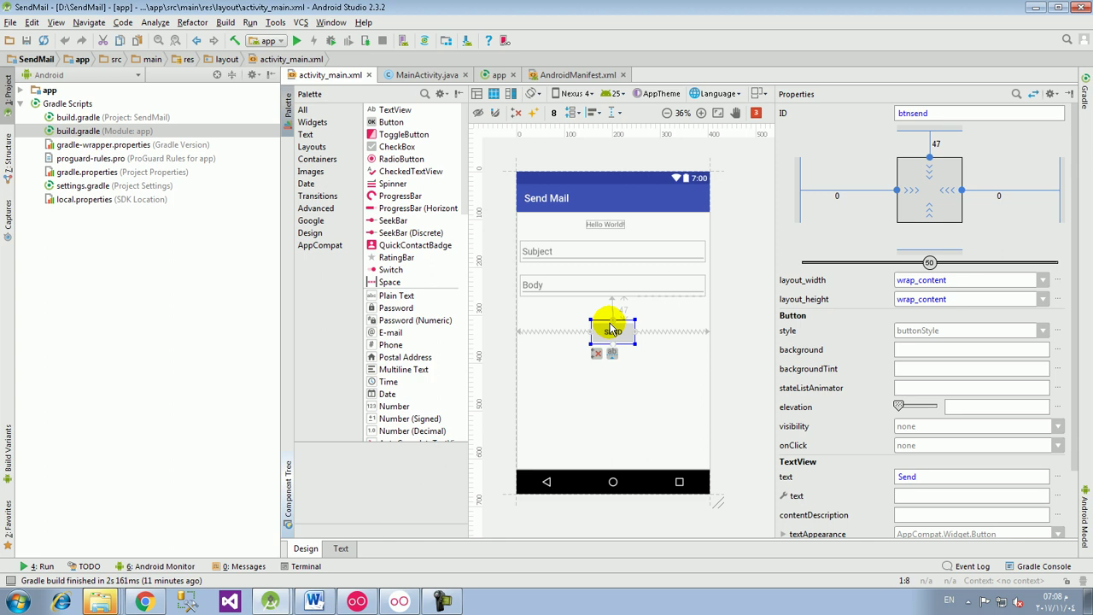
Step: Return to MainActivity.java at the username declaration and hide the project tree to widen the editor
click(426, 74)
click(591, 299)
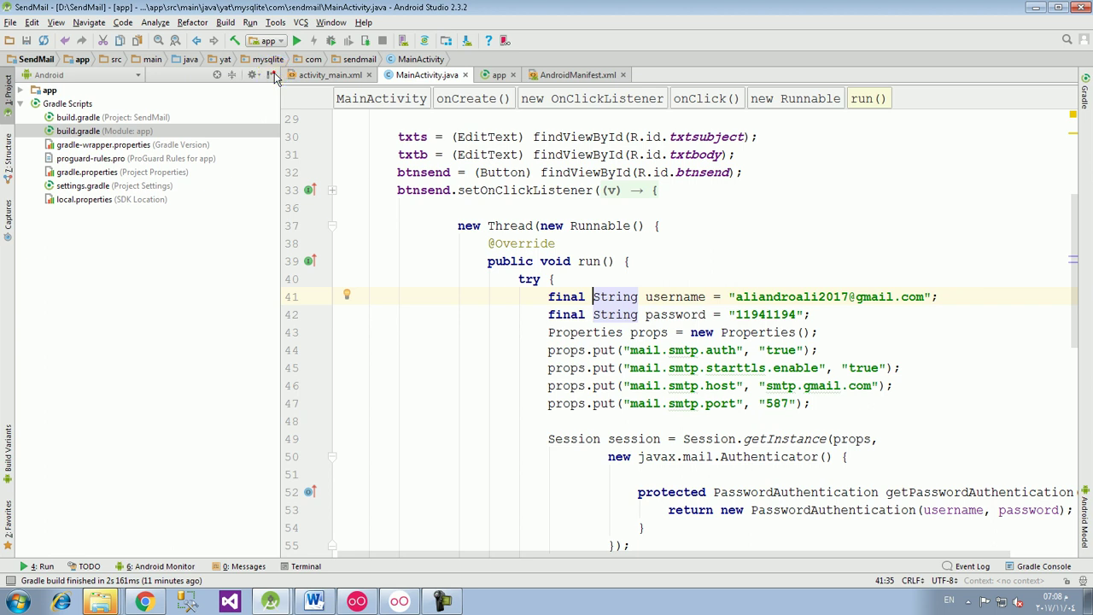
click(271, 75)
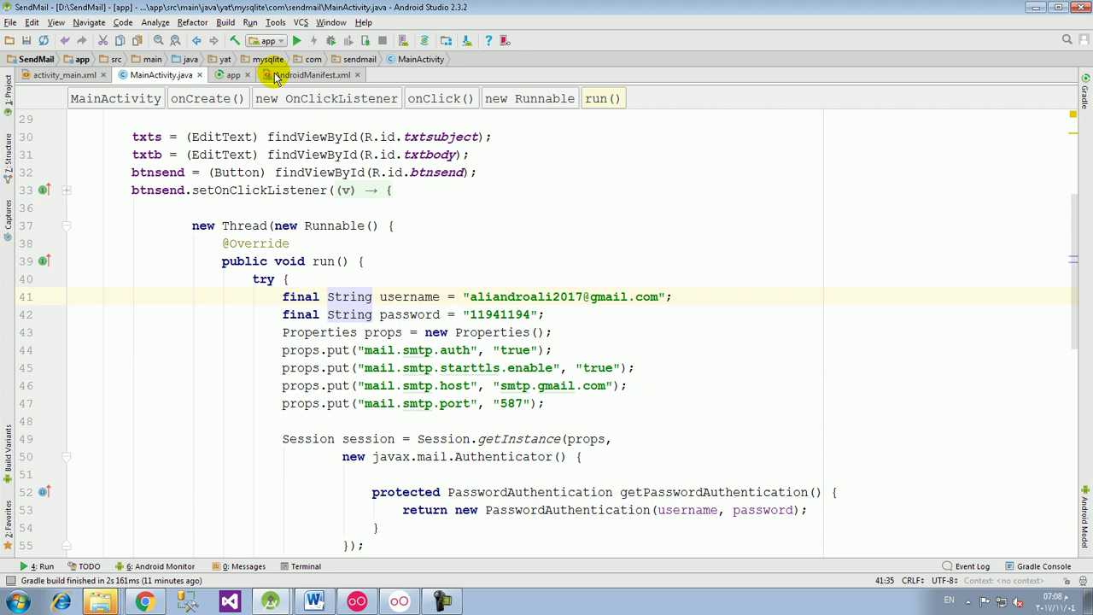
Step: Switch to Chrome and load google.com in the tab holding the Android app-closing search
click(144, 602)
click(666, 9)
click(673, 35)
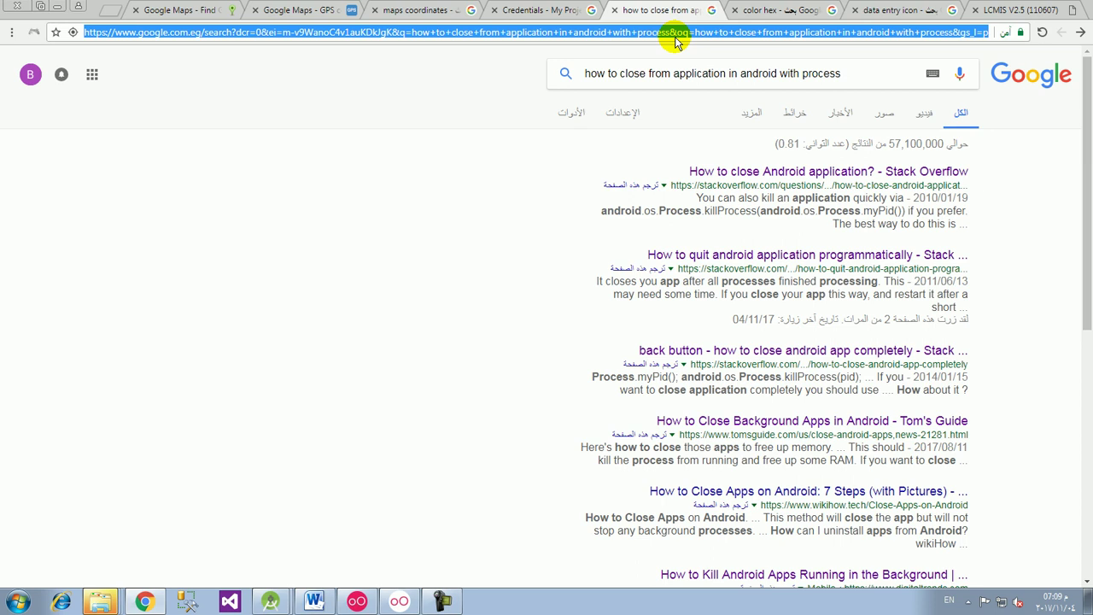
text(google.com)
key(Return)
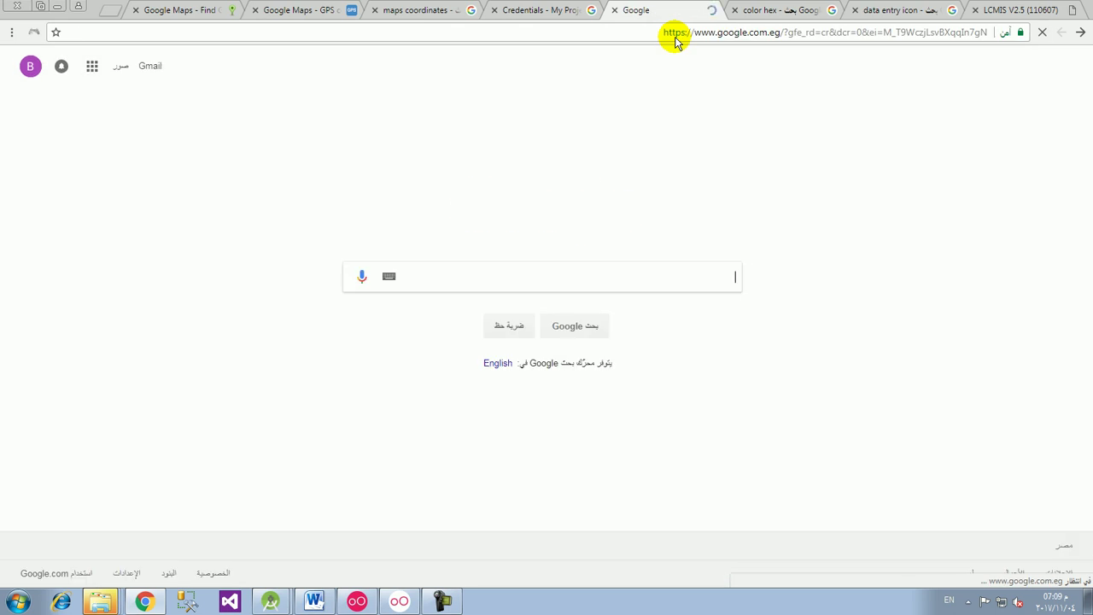
Step: Search Google for "sms free" and look through the results for free SMS services
text(sms )
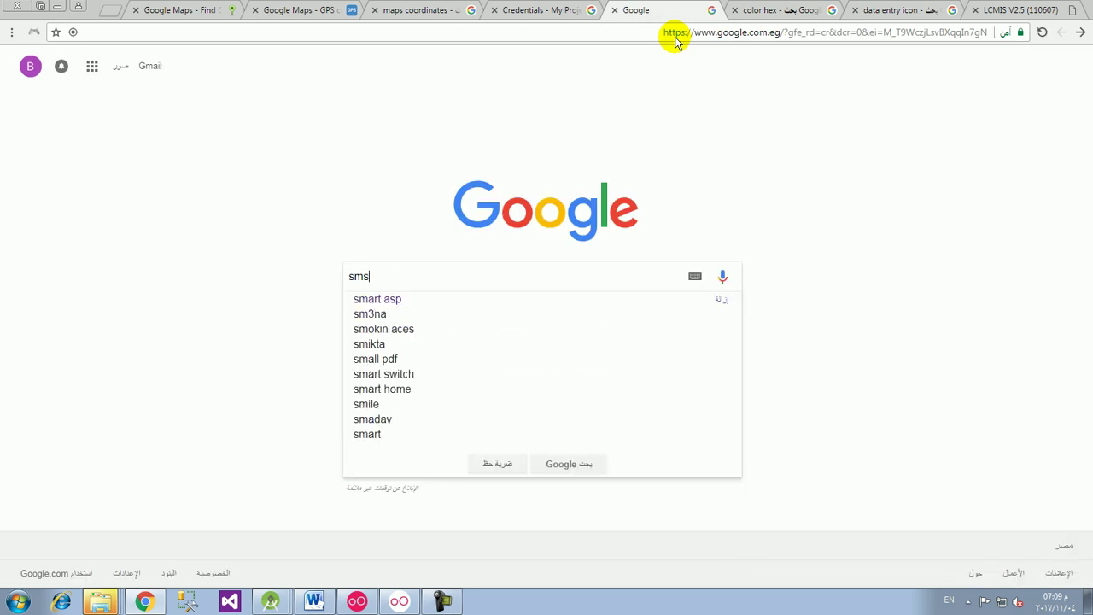
text(free)
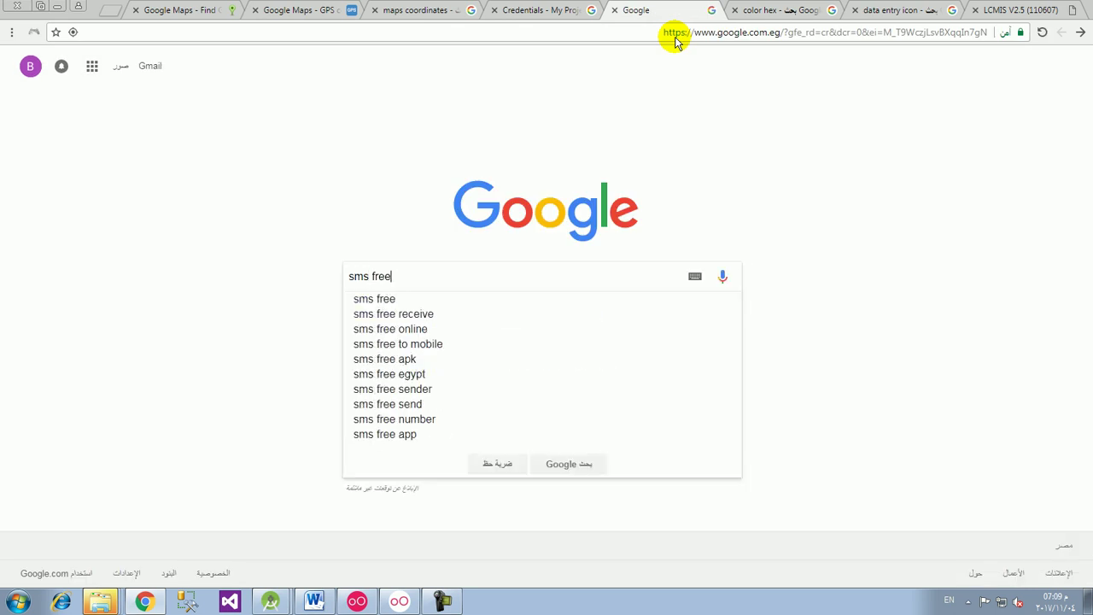
key(Return)
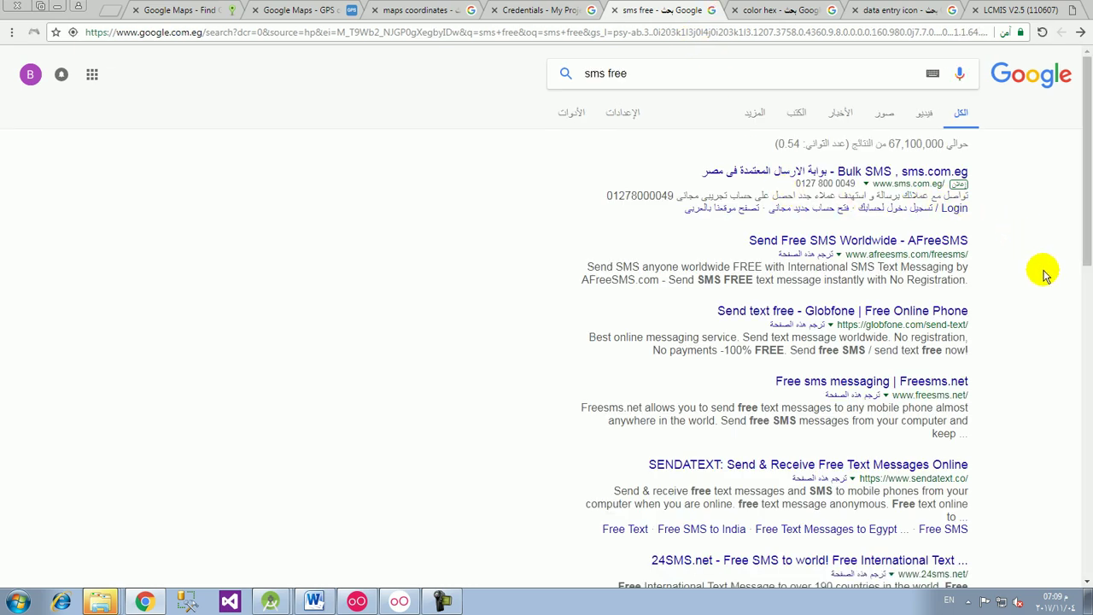
scroll(988, 300, down, 3)
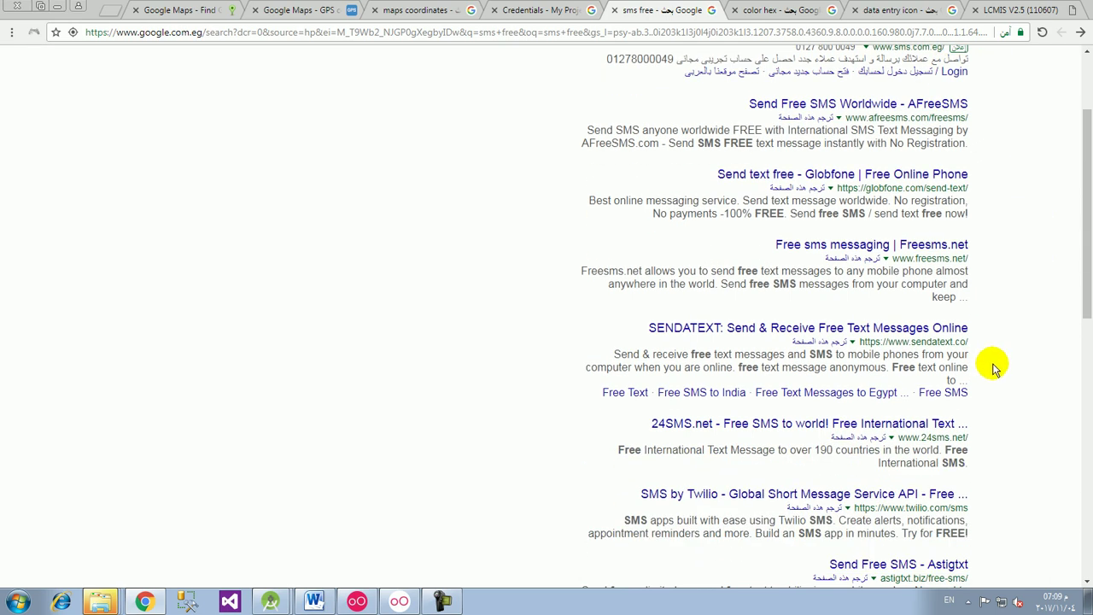
scroll(993, 367, down, 3)
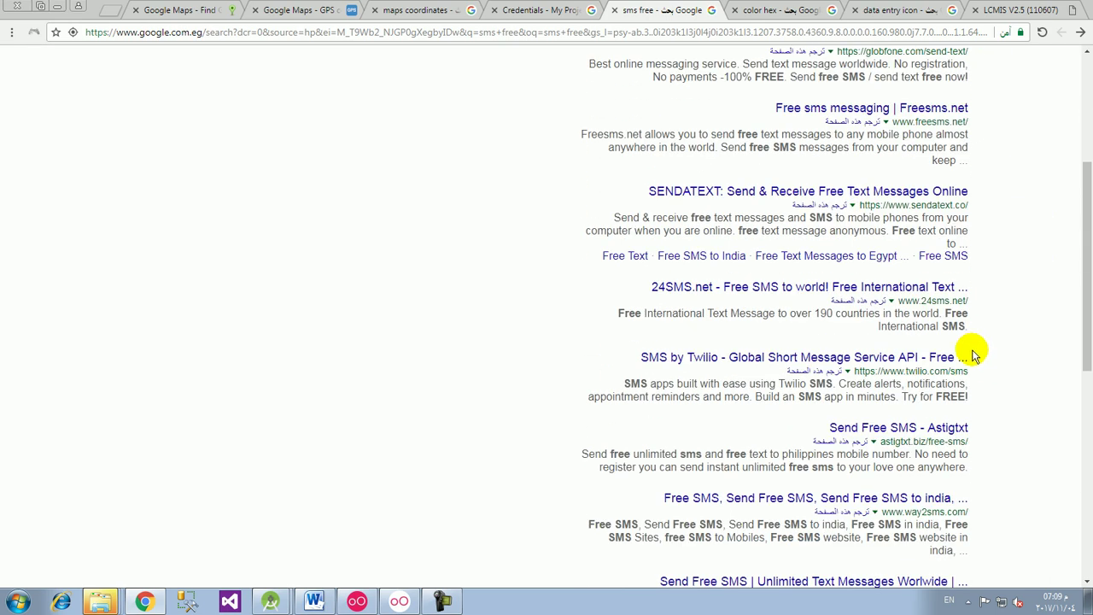
Step: Refine the Google search to "sms free via internet" and run it
scroll(986, 369, up, 5)
middle_click(986, 373)
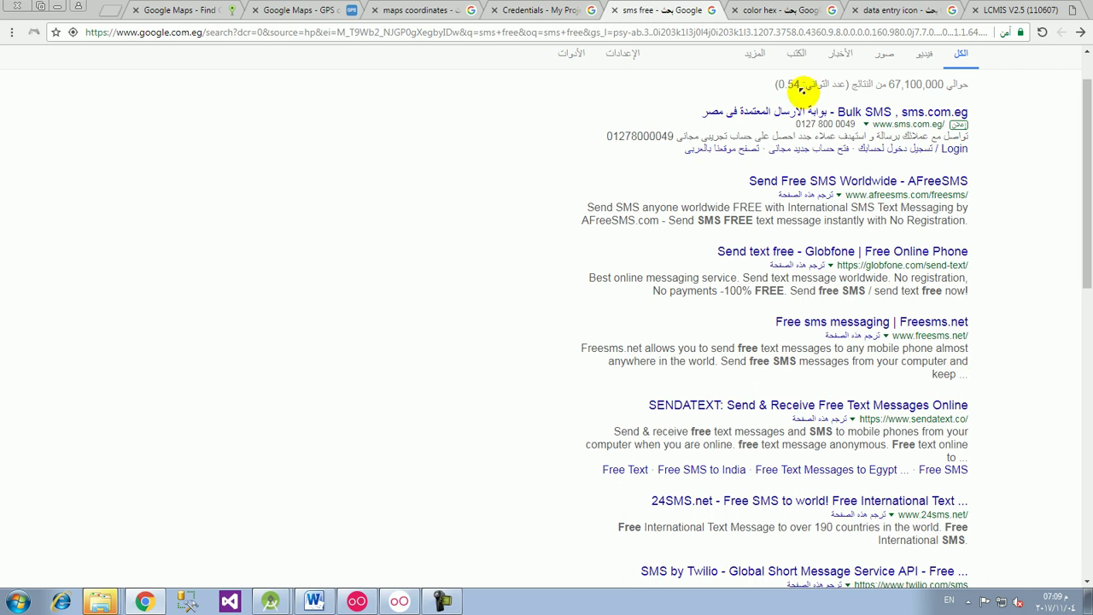
scroll(723, 80, up, 1)
click(724, 80)
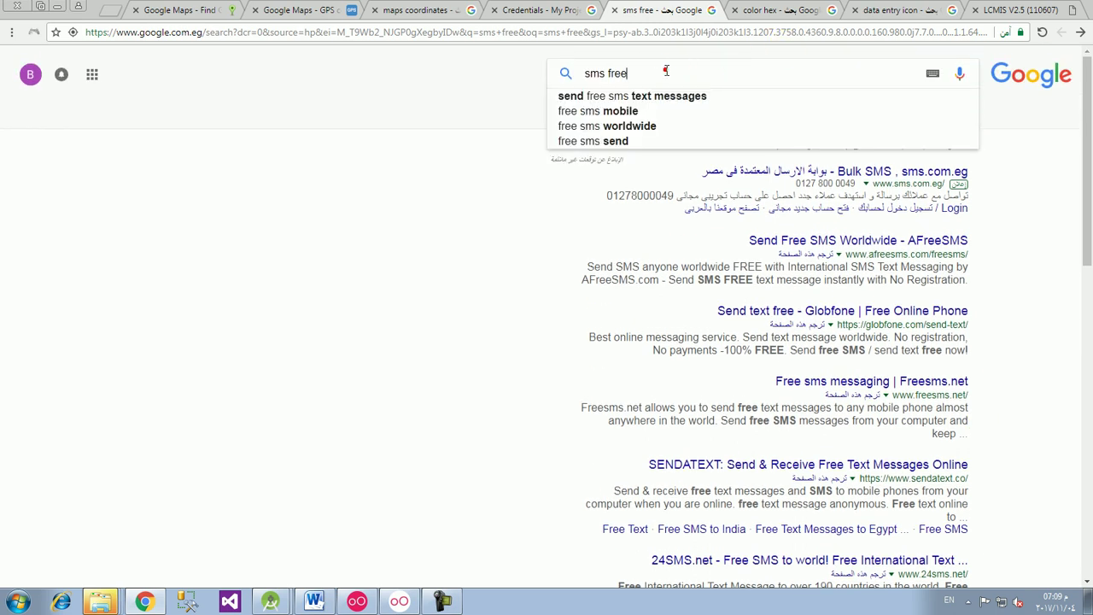
text(via)
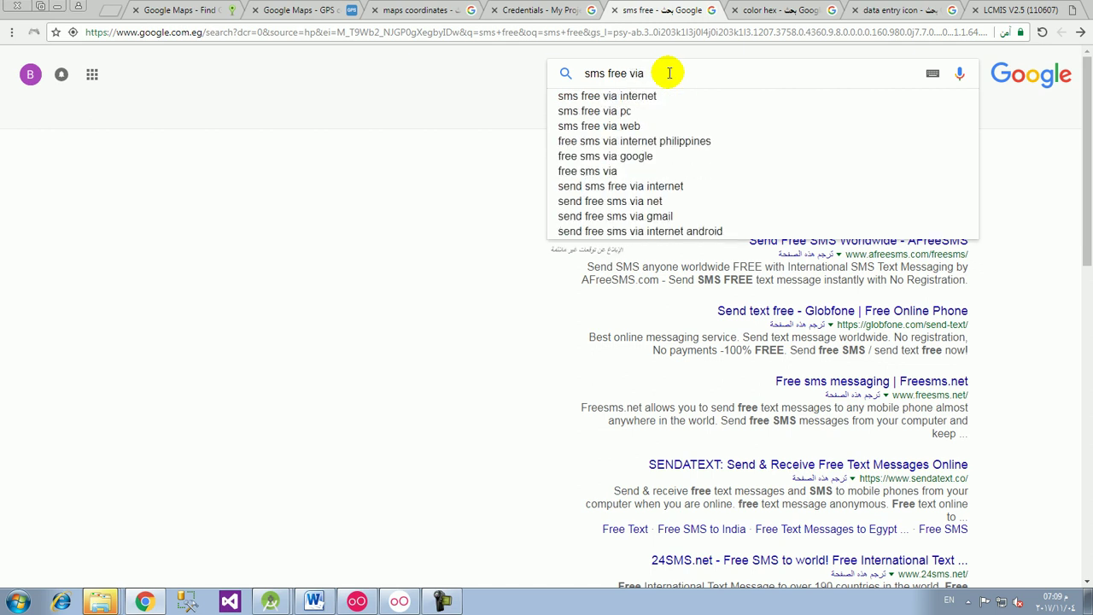
key(Down)
key(BackSpace)
key(BackSpace)
key(BackSpace)
key(BackSpace)
key(BackSpace)
key(BackSpace)
key(BackSpace)
key(BackSpace)
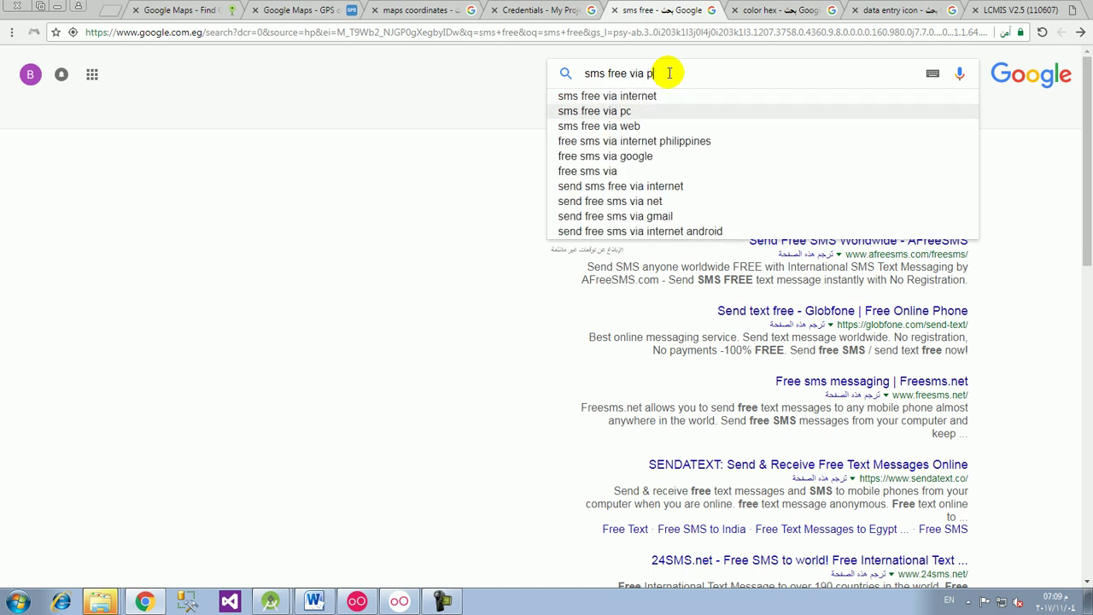
text(net)
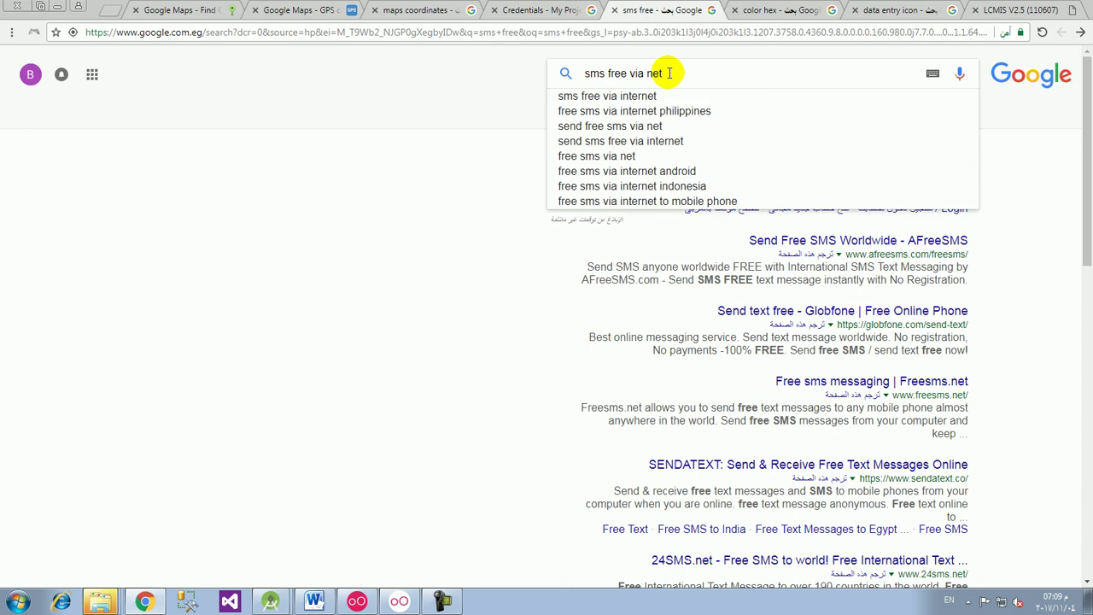
key(Down)
key(Return)
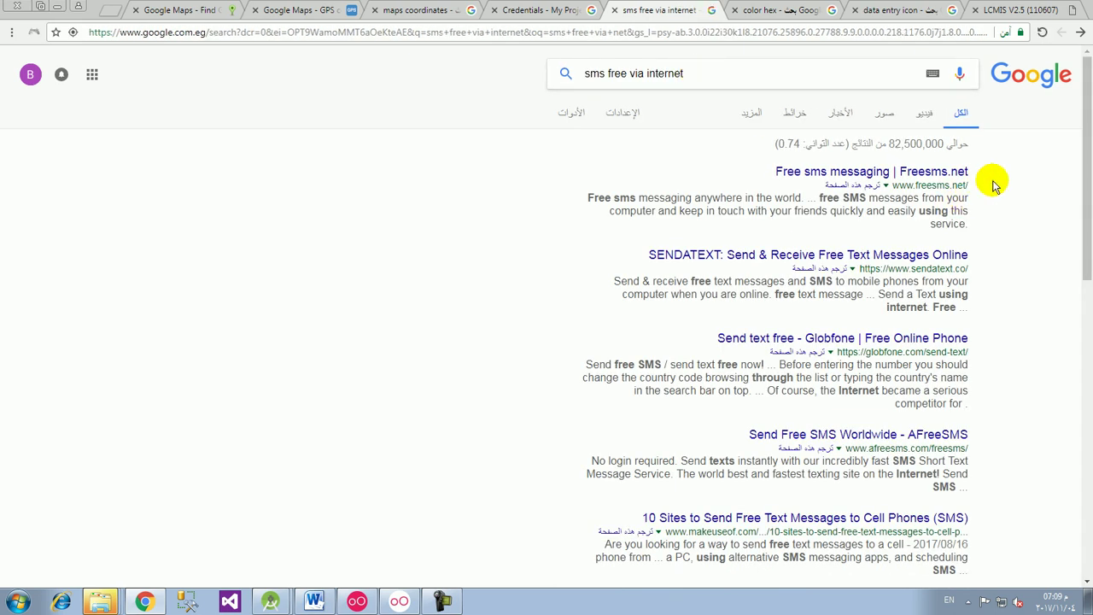
Step: Reword the Google query to "sms via net free" and run the search
click(693, 73)
key(BackSpace)
key(BackSpace)
key(BackSpace)
key(BackSpace)
key(BackSpace)
key(BackSpace)
key(BackSpace)
key(BackSpace)
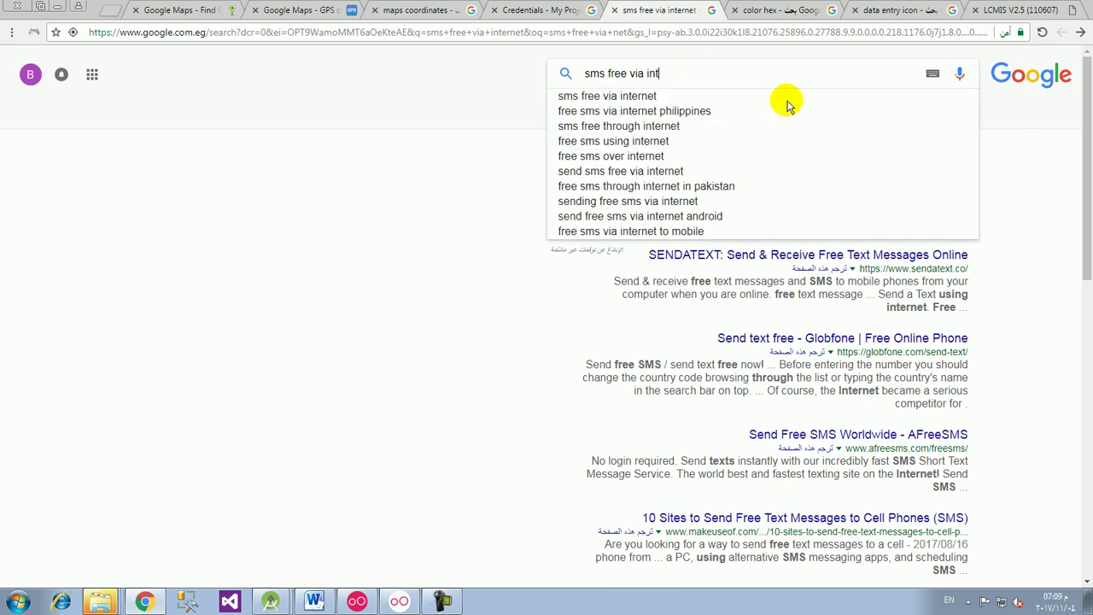
text(net)
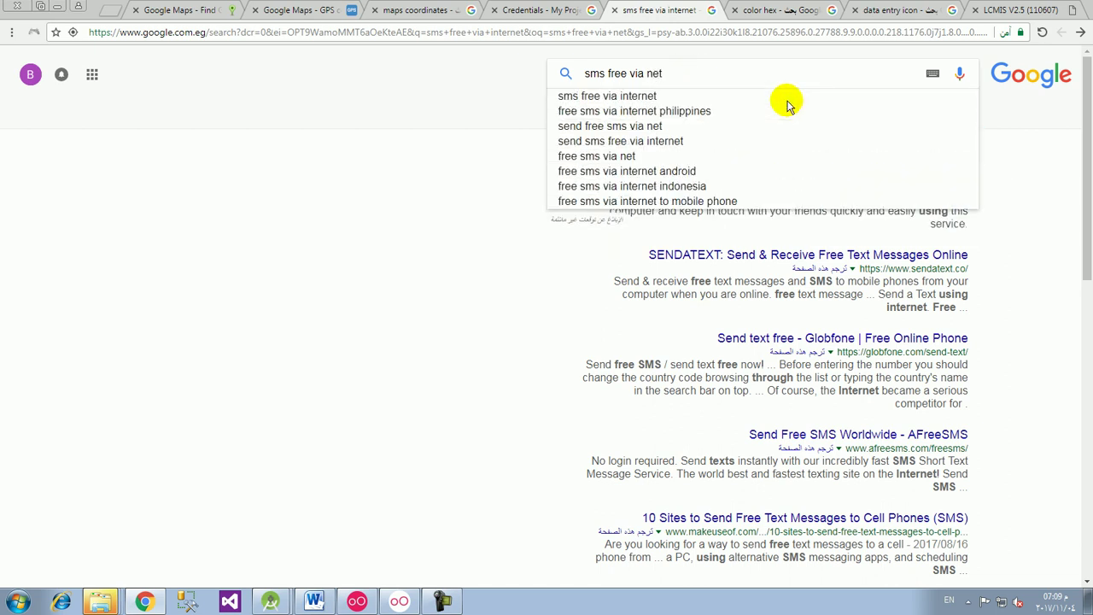
key(Left)
key(Left)
key(Left)
key(Left)
key(Left)
key(Left)
key(Left)
key(BackSpace)
key(BackSpace)
key(BackSpace)
key(BackSpace)
key(BackSpace)
key(BackSpace)
key(BackSpace)
key(BackSpace)
key(BackSpace)
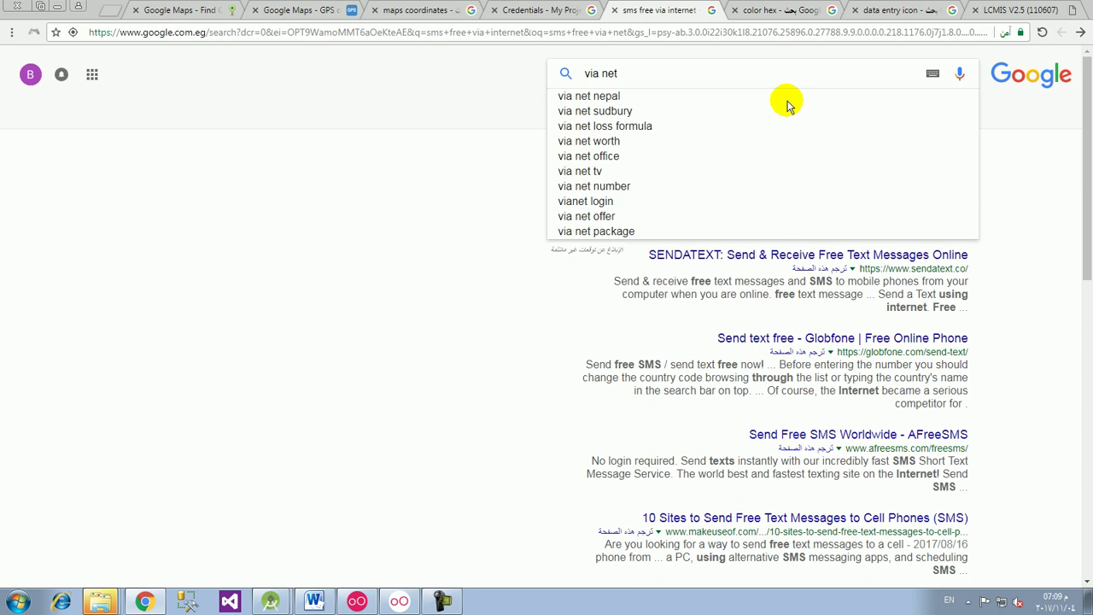
text(free)
key(Down)
key(Down)
key(Return)
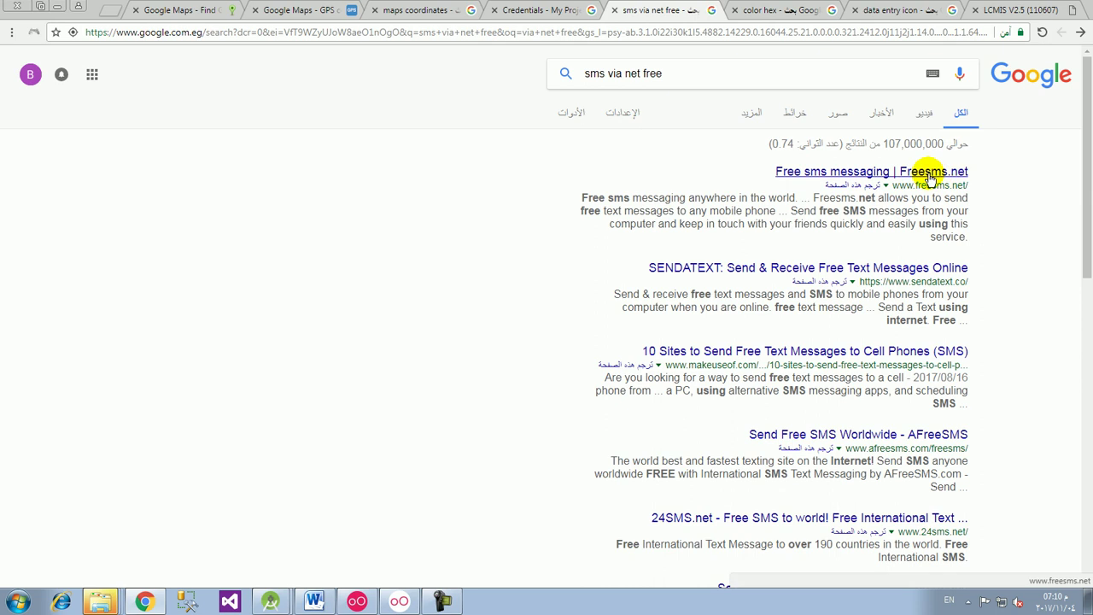
Step: Open the Freesms.net result in a new tab, look at its page and return to the search results
right_click(929, 178)
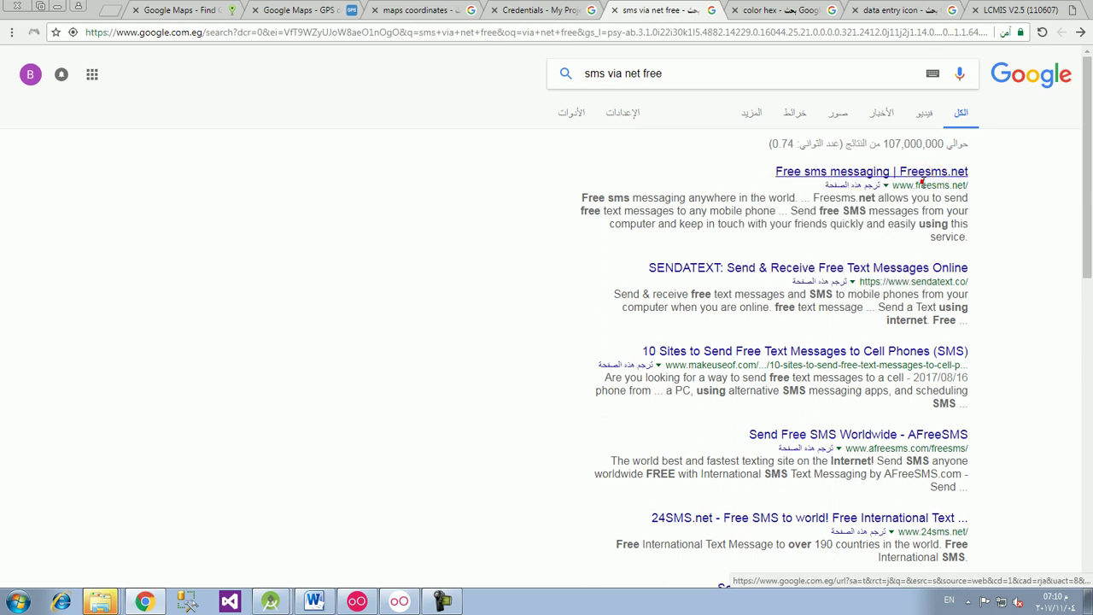
click(897, 181)
scroll(1038, 348, down, 1)
scroll(1038, 349, down, 2)
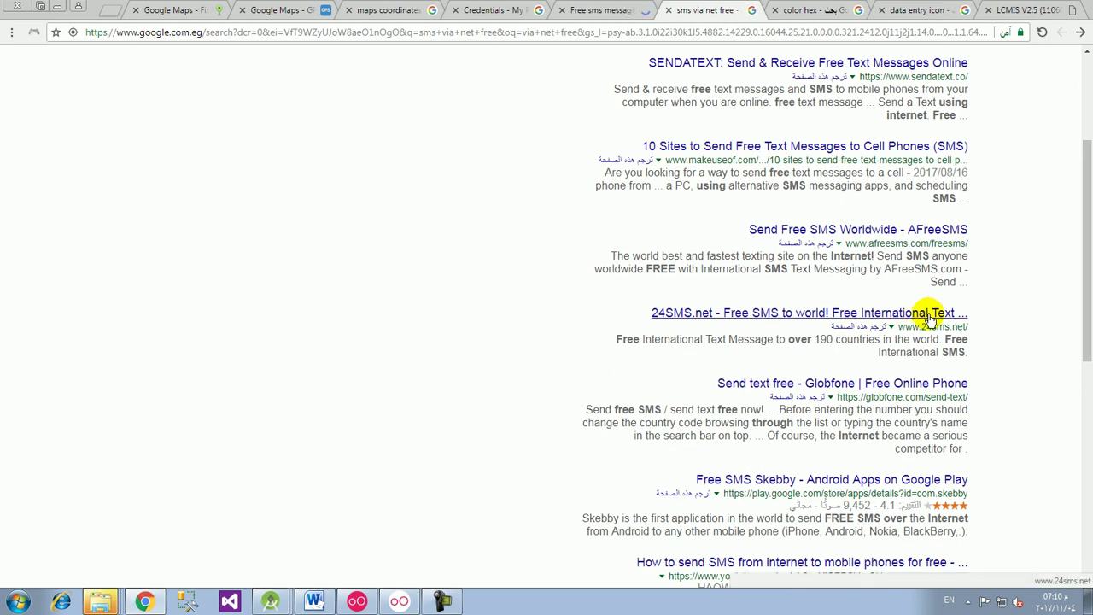
click(632, 10)
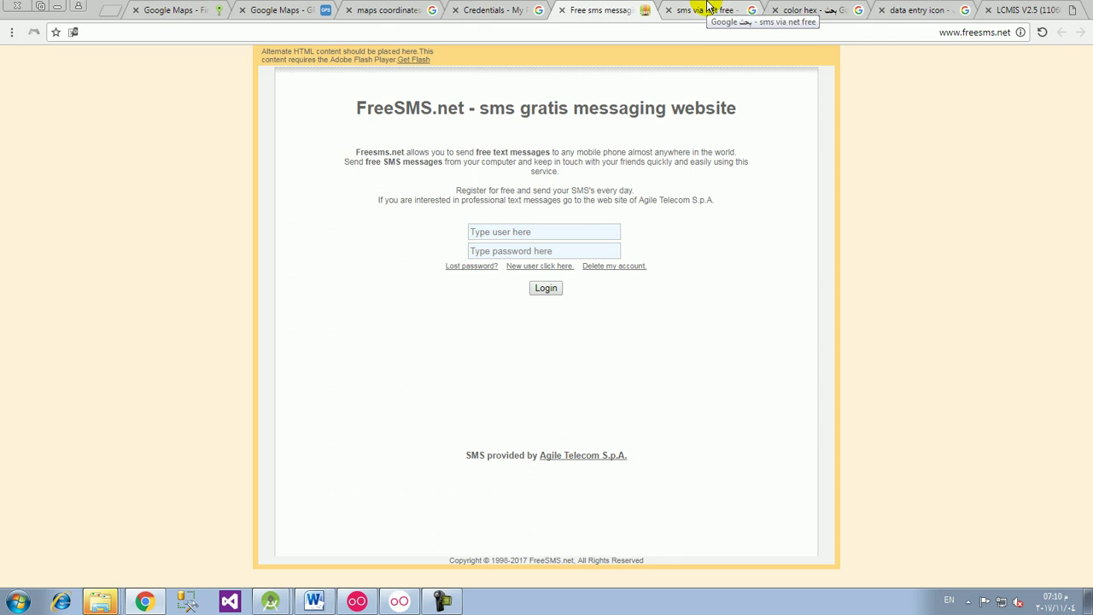
click(706, 10)
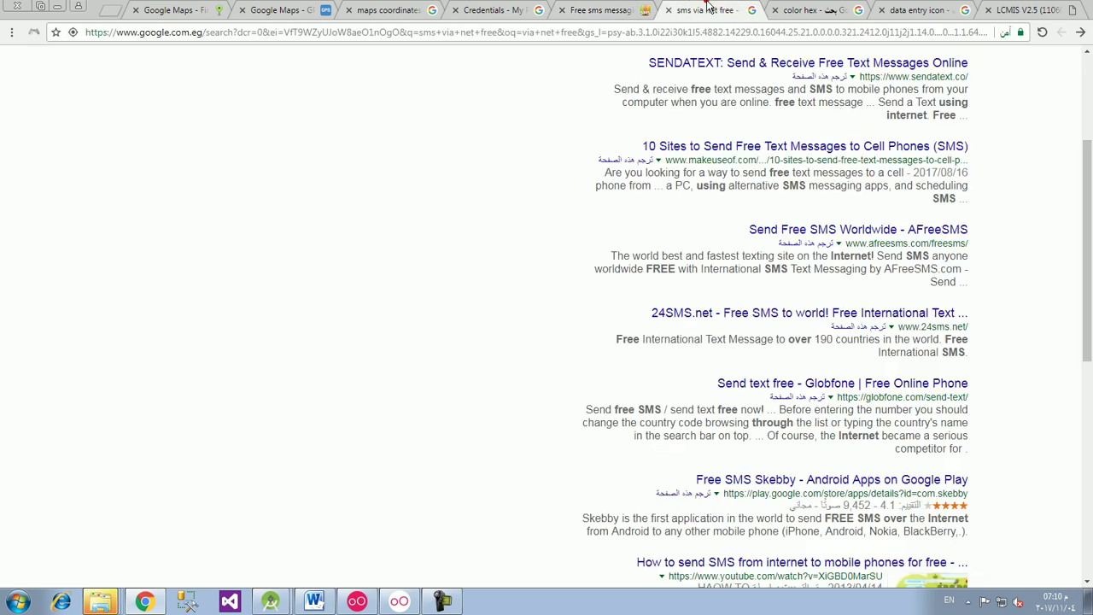
Step: Open the "Free SMS Via Net" ad from zapmeta.ws further down the results and go back to the Google results
scroll(953, 293, down, 2)
scroll(954, 288, down, 2)
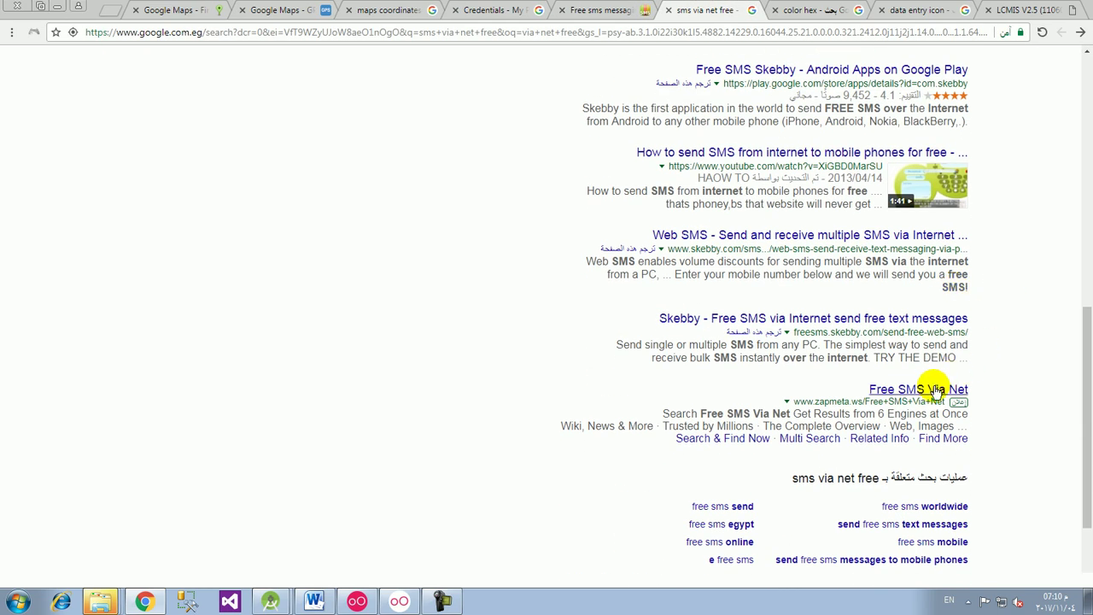
click(967, 392)
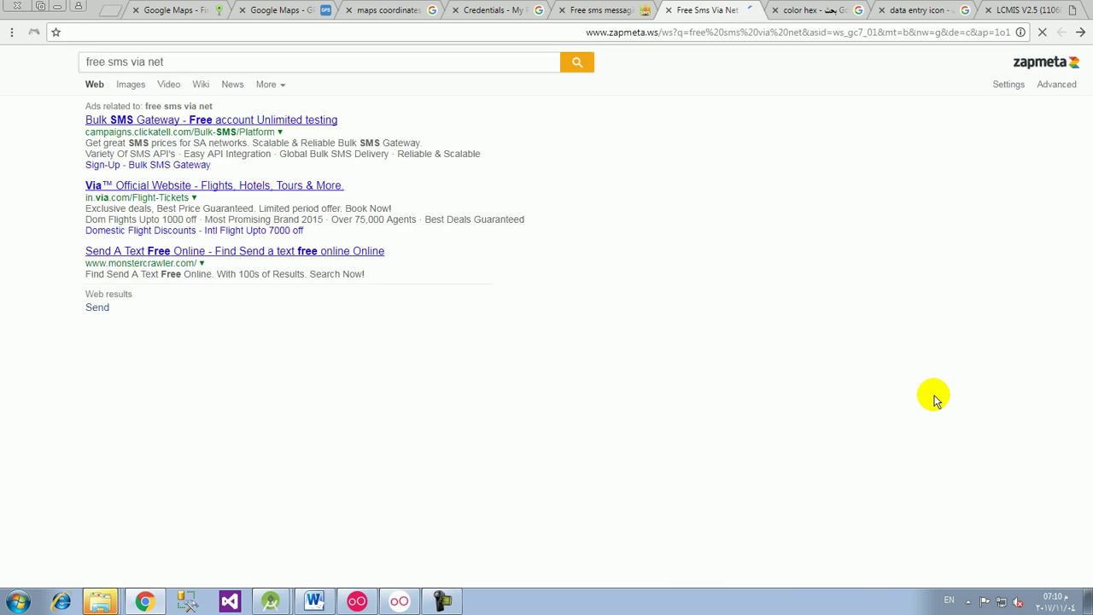
click(1080, 32)
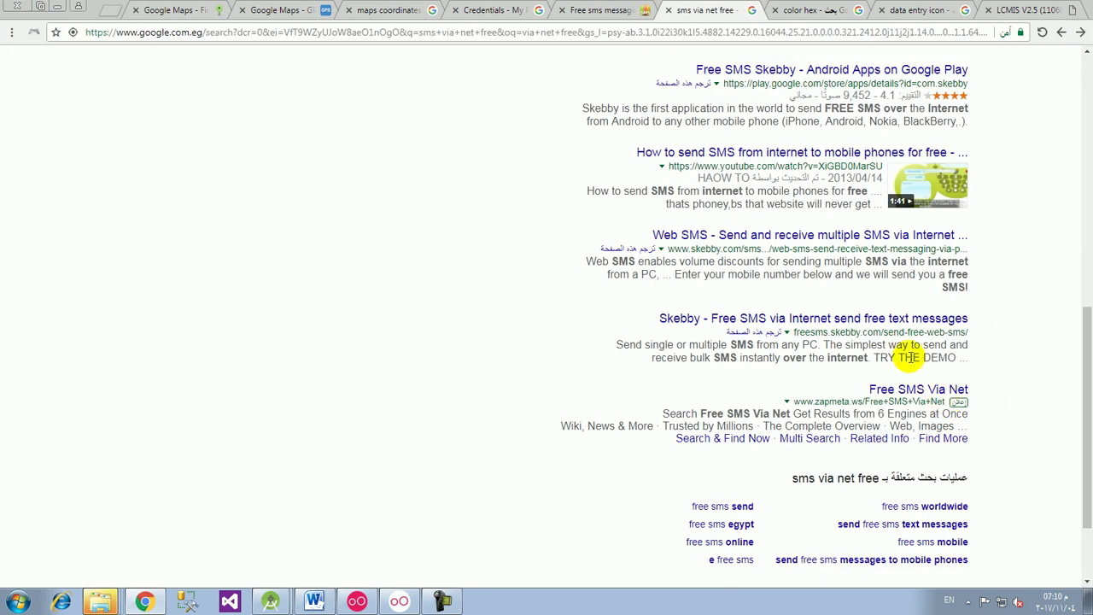
Step: Search Google for the suggested query "send free sms text messages" and look through the results
scroll(937, 335, up, 2)
scroll(937, 336, up, 4)
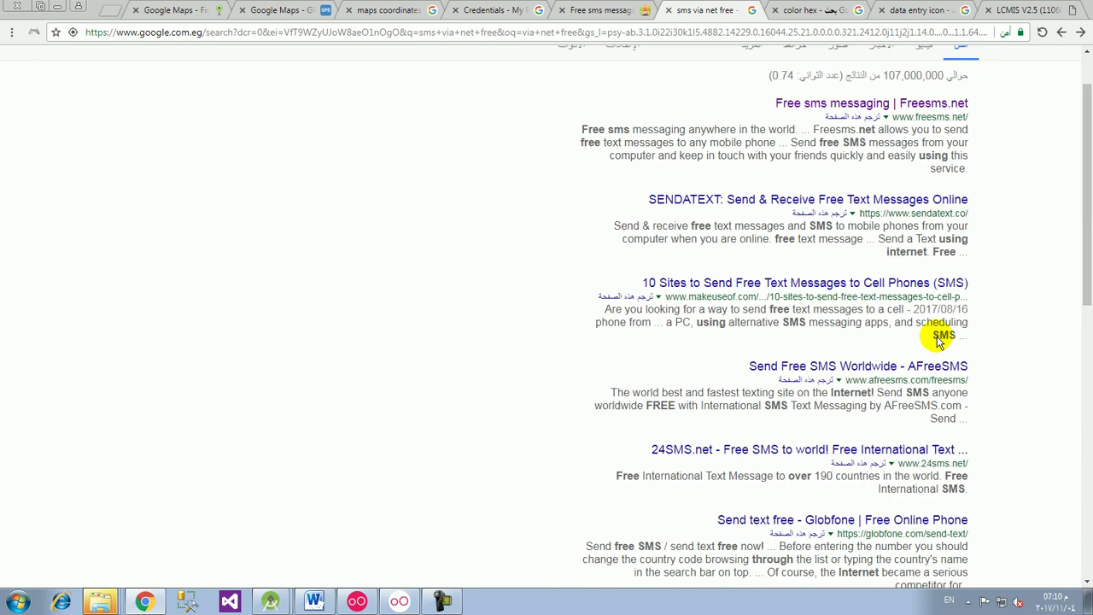
click(703, 74)
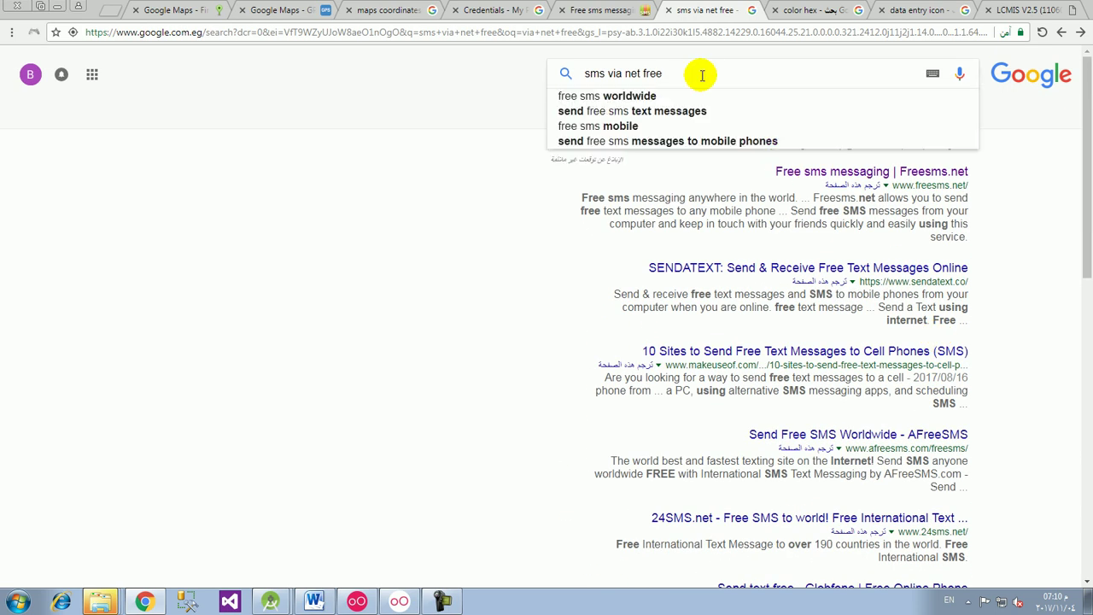
key(Down)
key(Down)
key(Up)
key(Down)
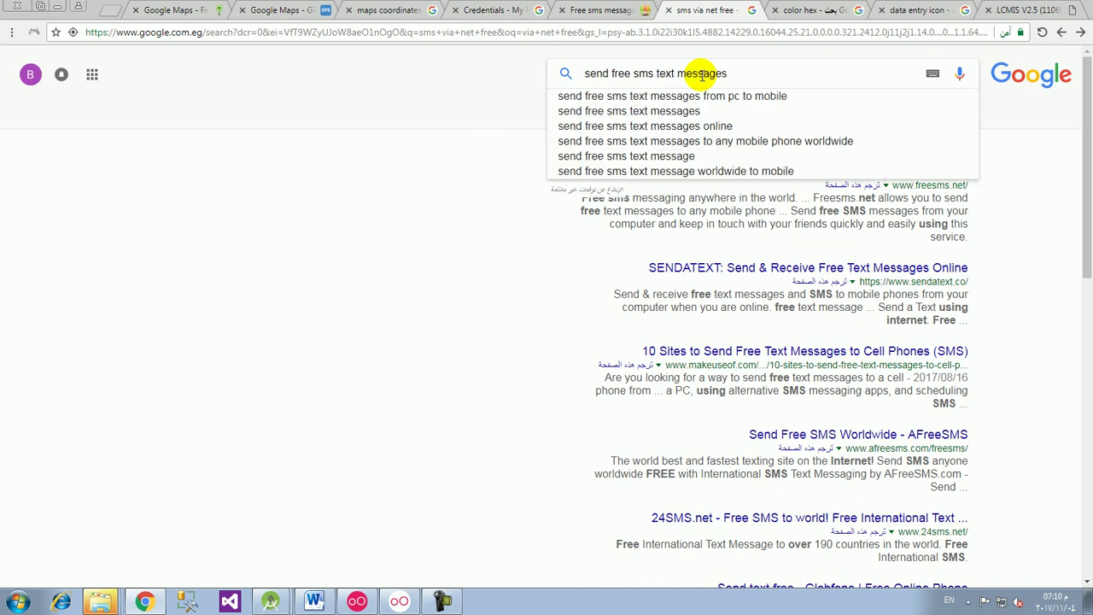
key(Return)
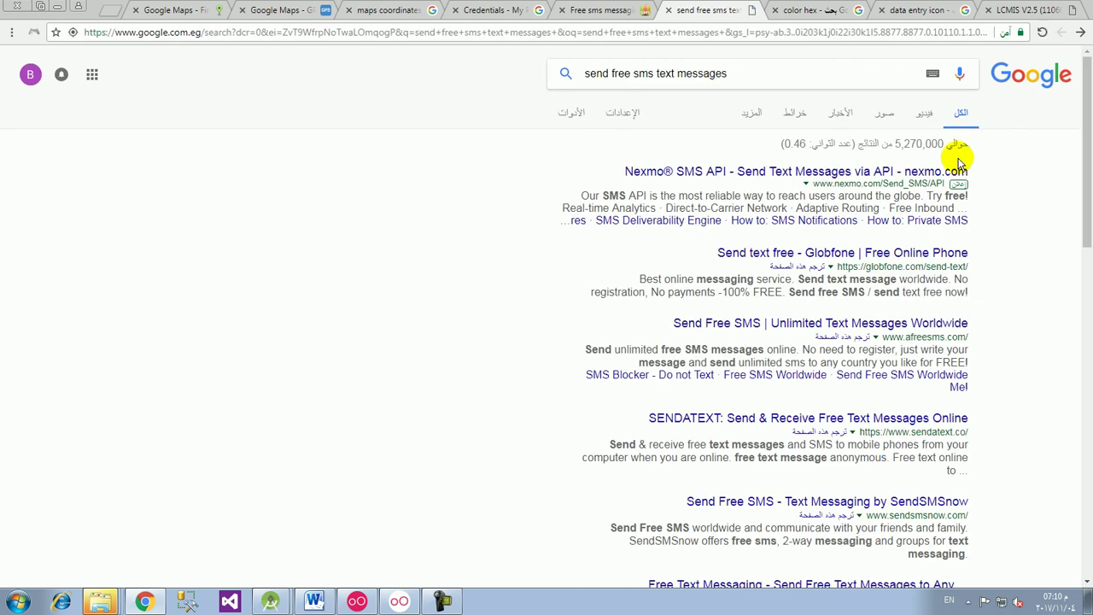
scroll(1033, 277, down, 1)
scroll(1035, 273, down, 1)
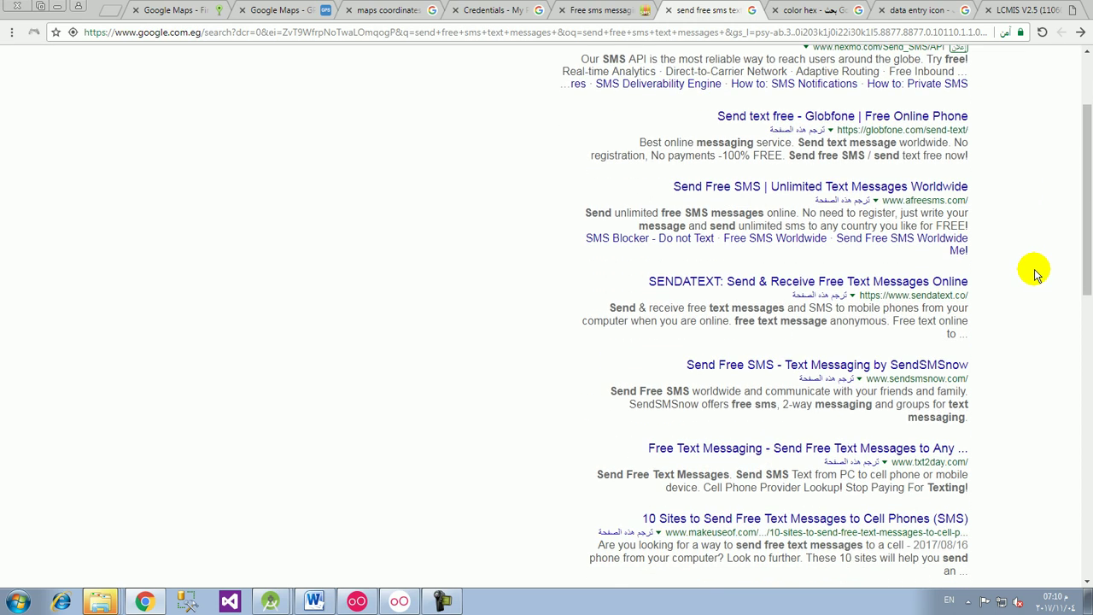
scroll(1034, 272, down, 2)
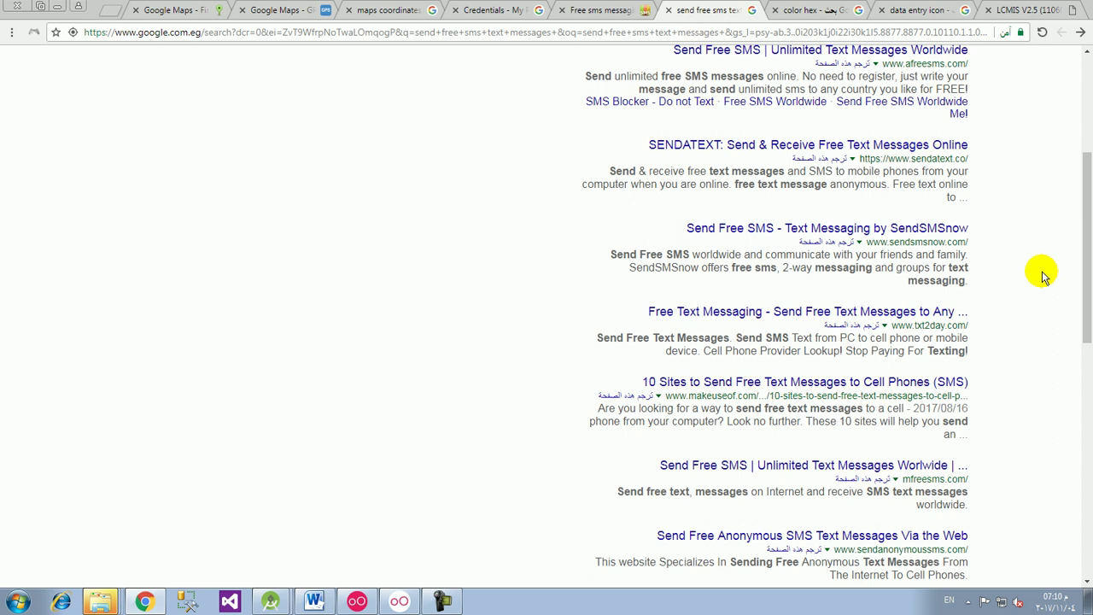
click(669, 10)
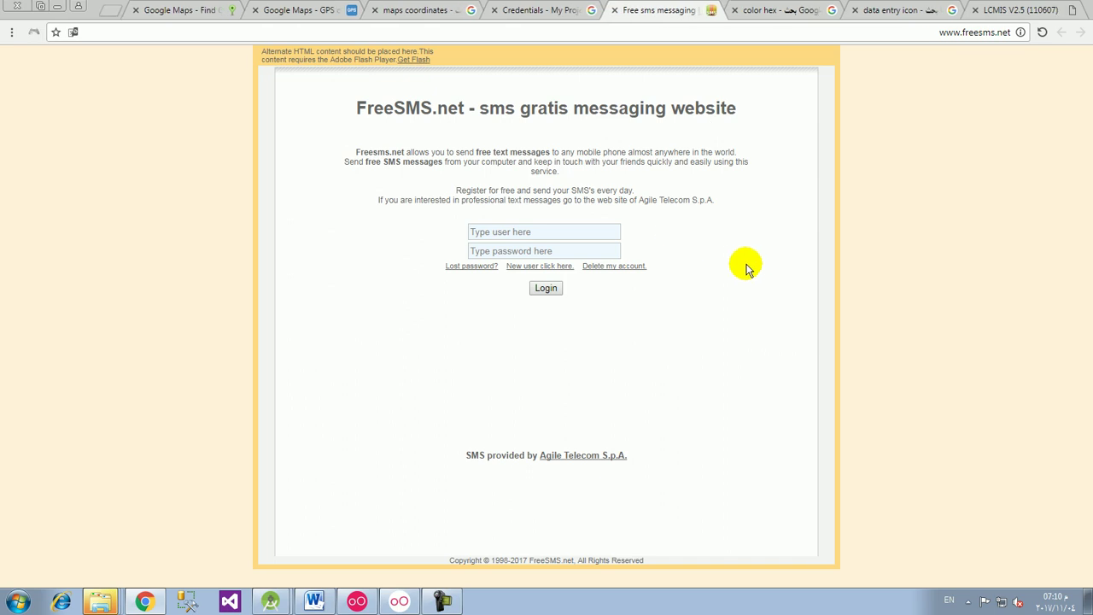
click(981, 32)
text(vianet)
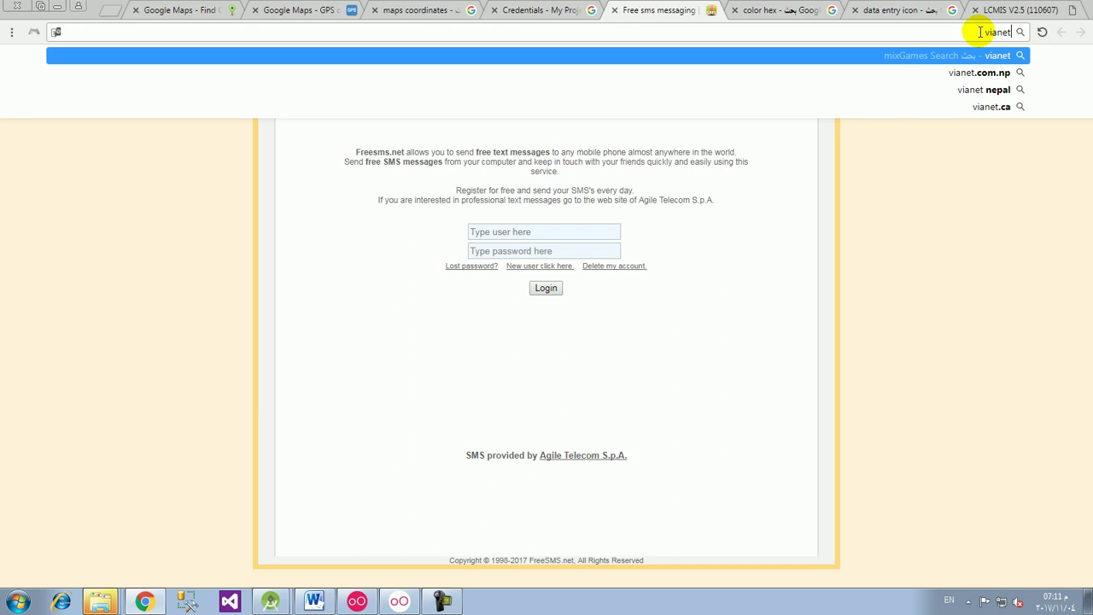
key(ctrl+Return)
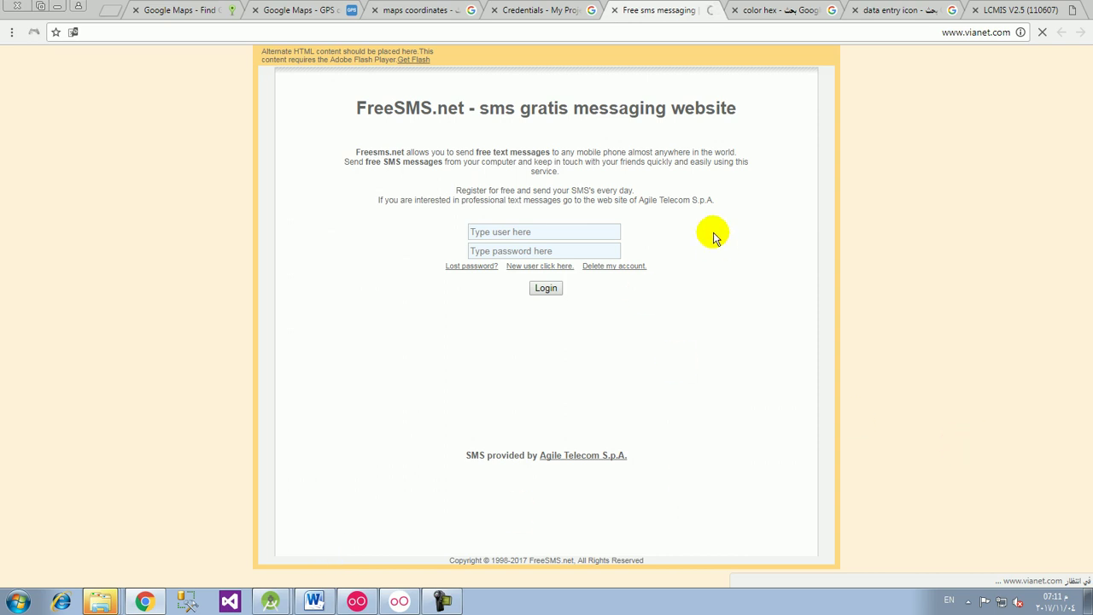
Step: Close the vianet.com tab and switch to the SendMail project in Android Studio
click(614, 10)
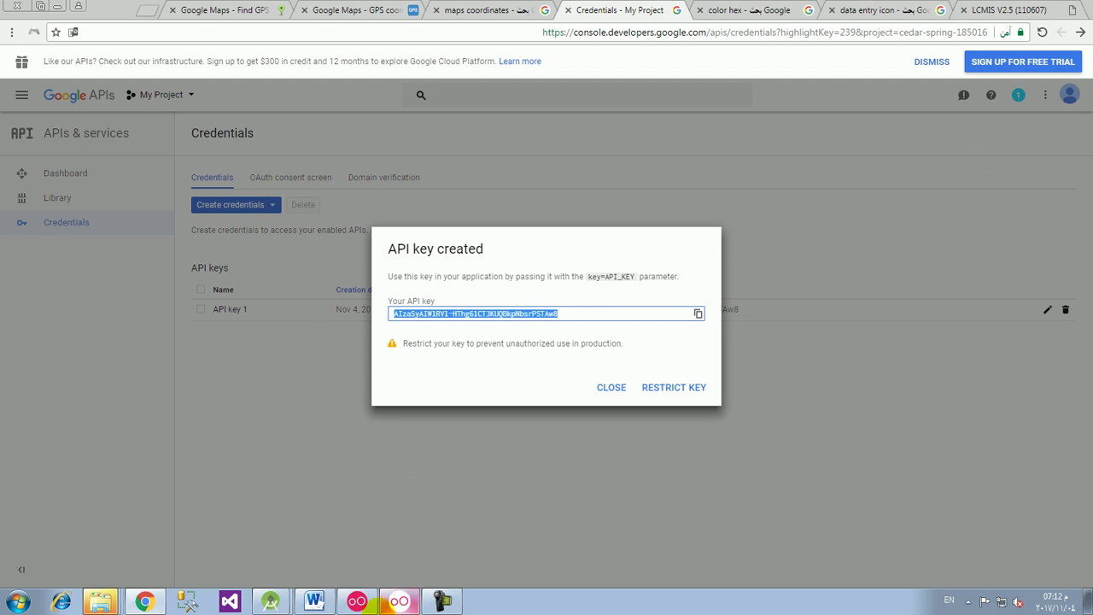
click(275, 603)
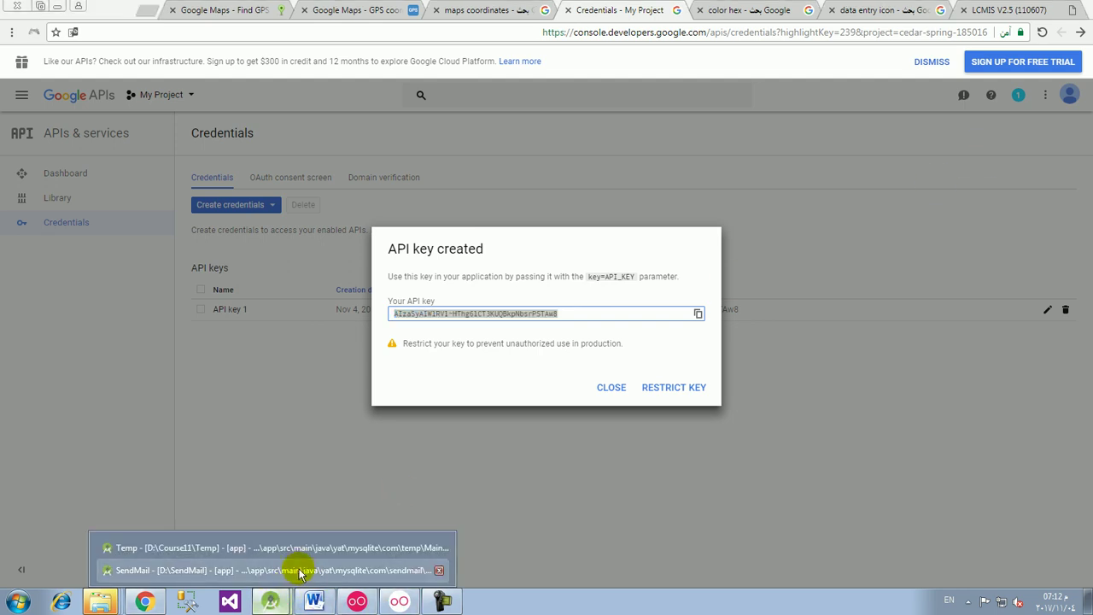
click(282, 569)
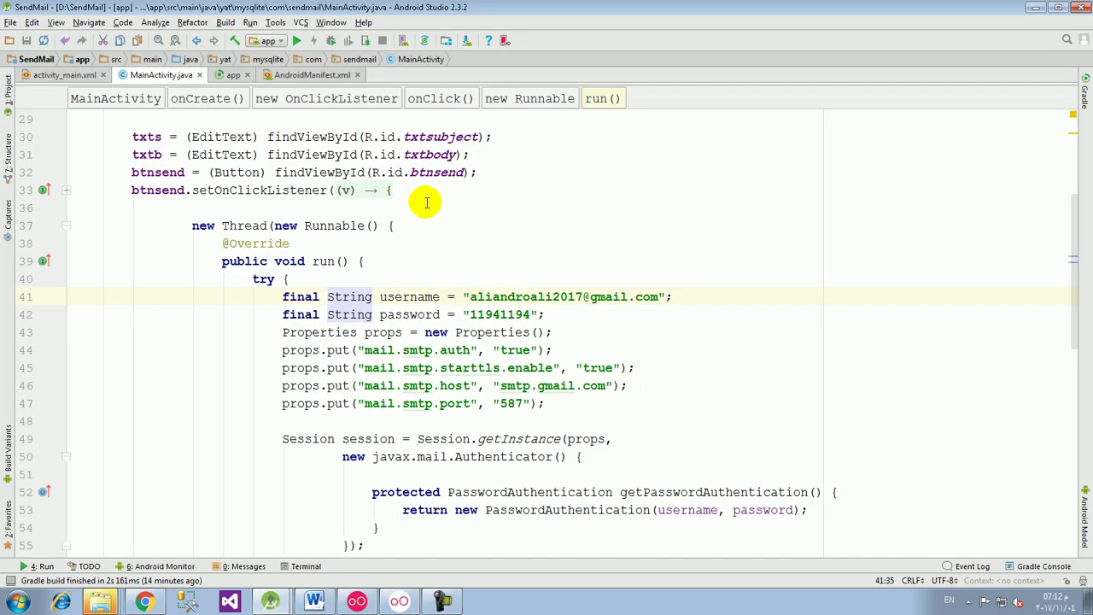
Step: View the Subject field in the activity_main.xml layout and return to MainActivity.java
click(66, 74)
click(277, 249)
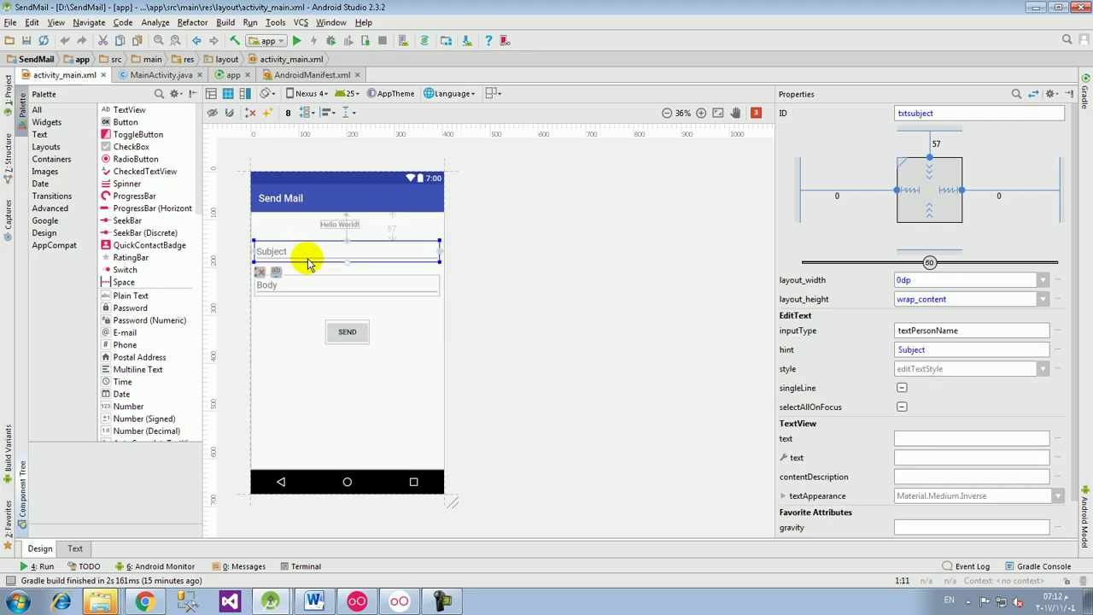
click(161, 74)
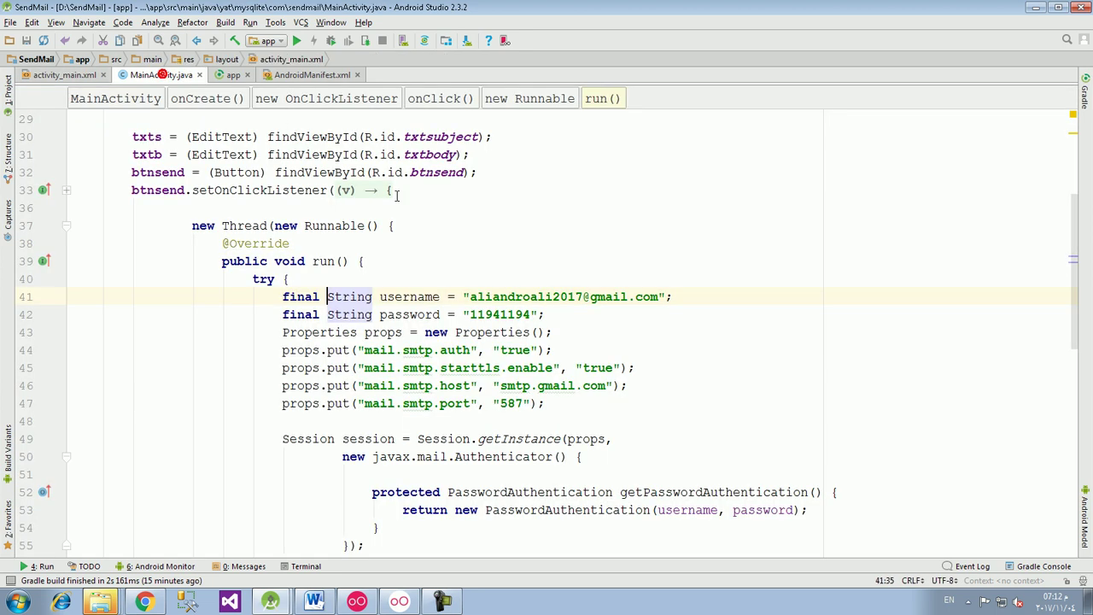
Step: Highlight the username and password declarations, then the mail properties block and its auth setting in MainActivity.java
drag(288, 297, 760, 311)
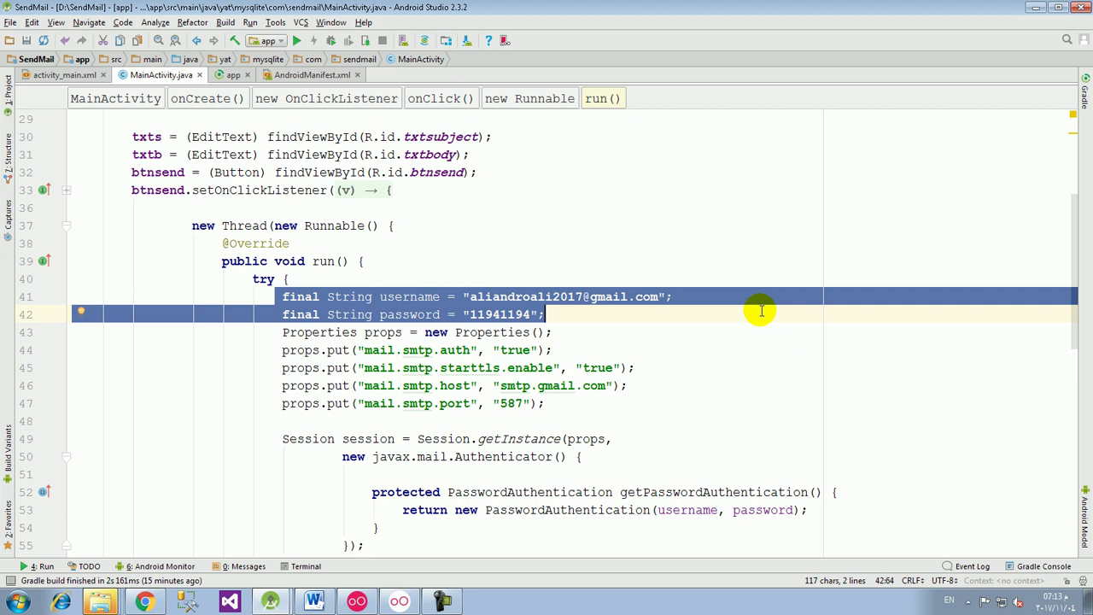
scroll(696, 320, down, 1)
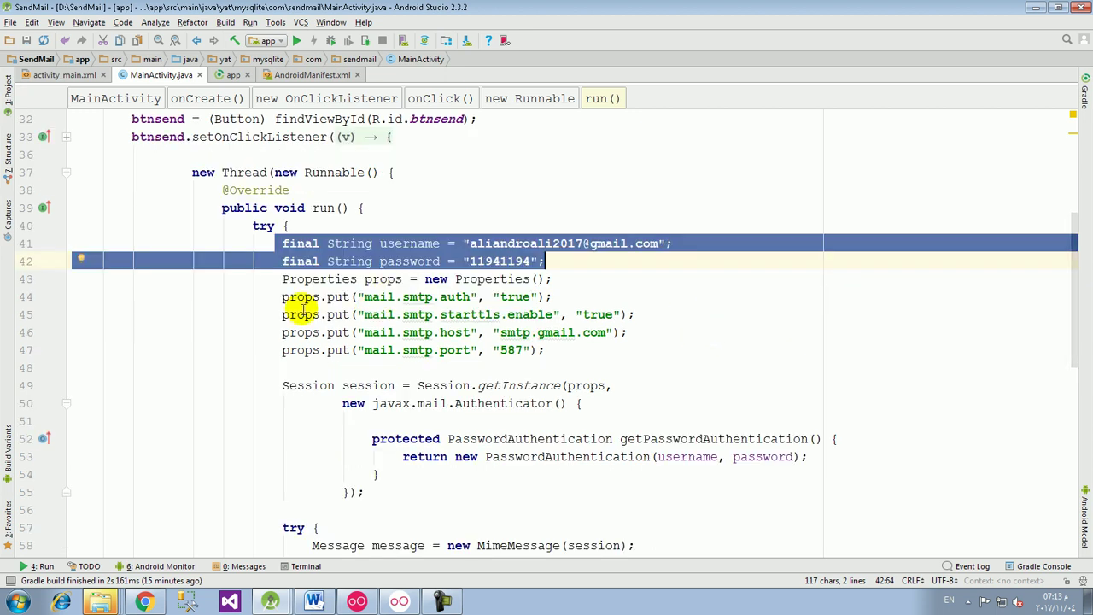
drag(267, 279, 654, 349)
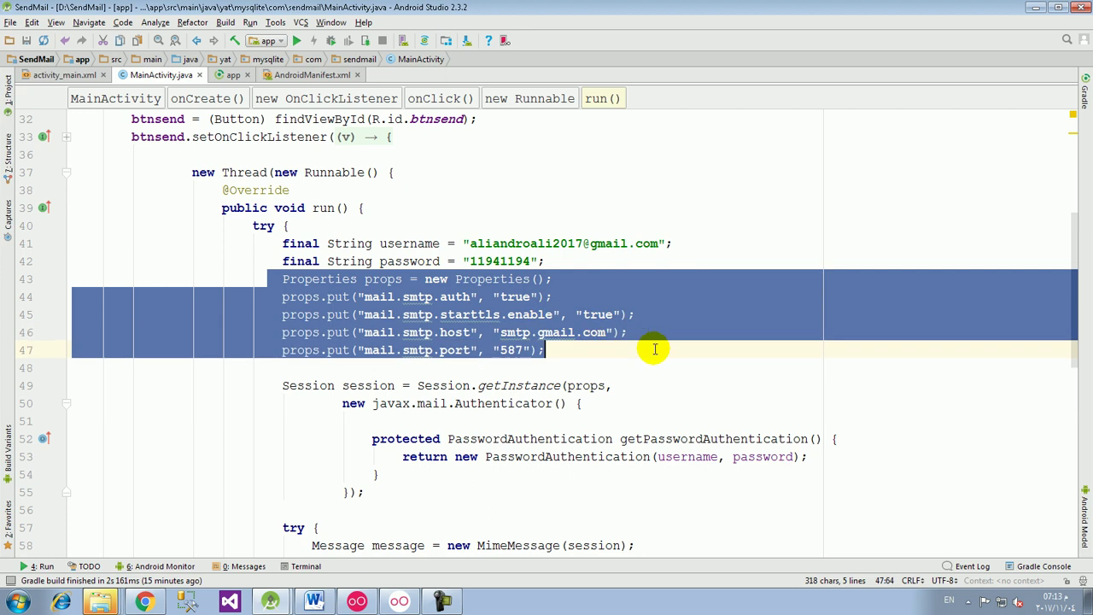
click(455, 296)
double_click(455, 297)
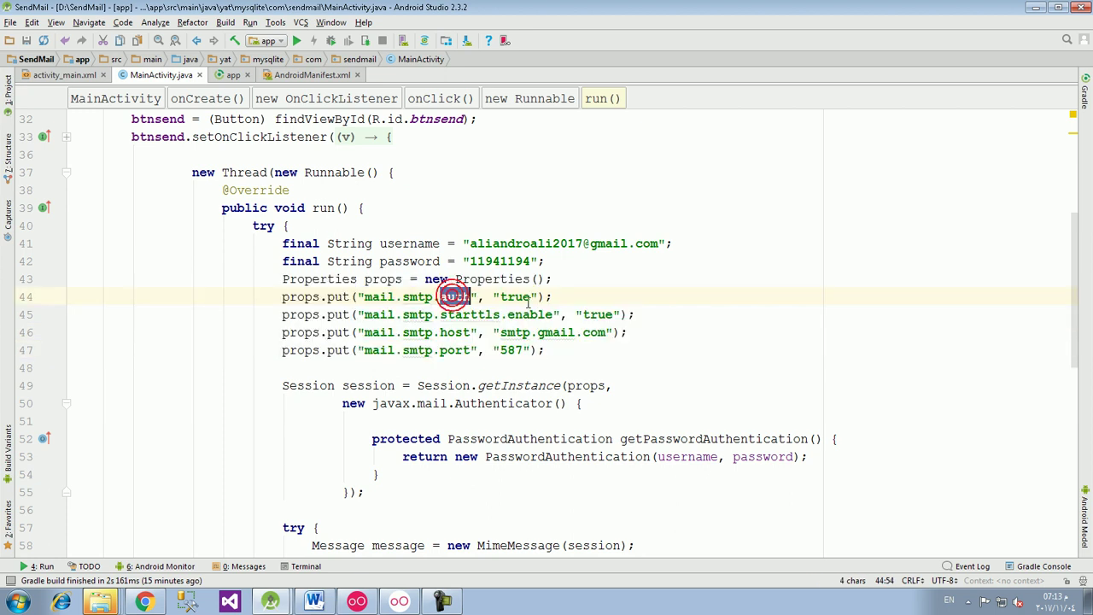
Step: Highlight the SMTP auth value, starttls line, host and port settings in MainActivity.java, then the gmail domain in the username string
double_click(514, 296)
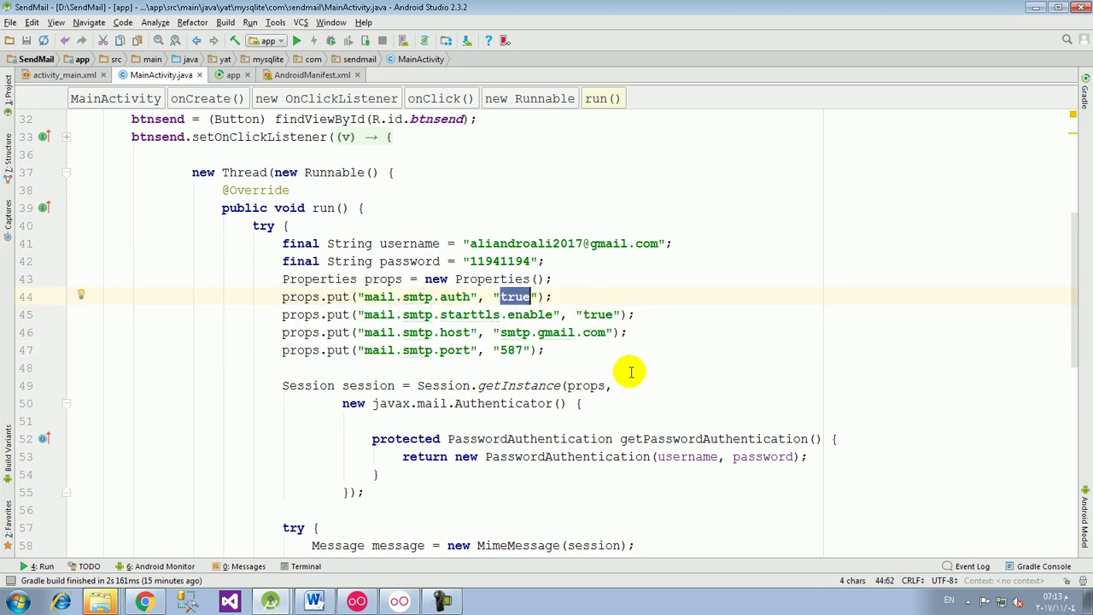
click(478, 314)
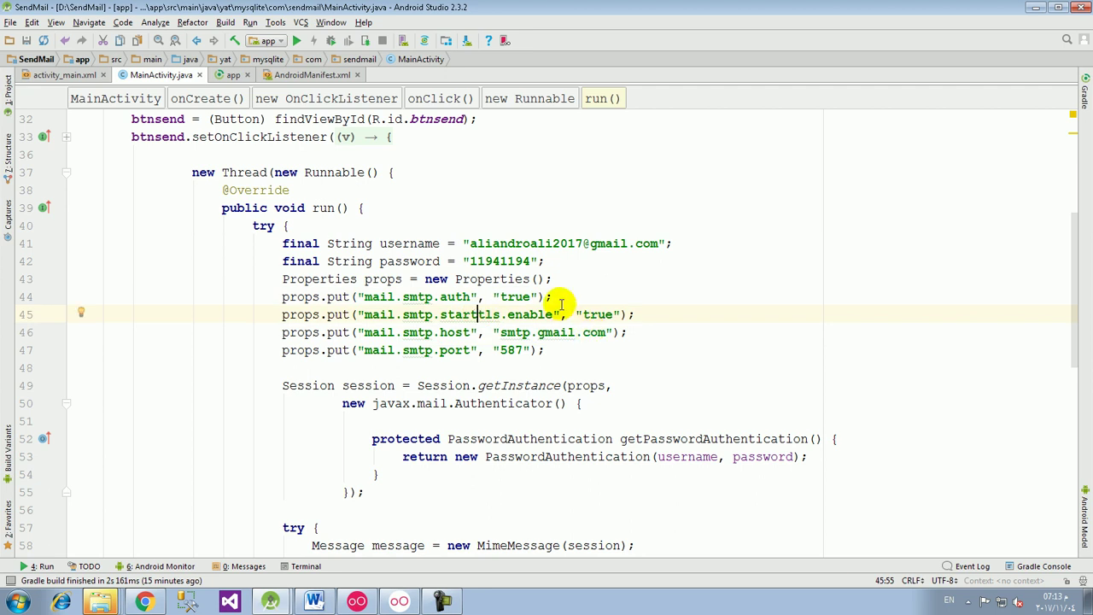
double_click(455, 332)
double_click(541, 333)
double_click(452, 350)
double_click(509, 350)
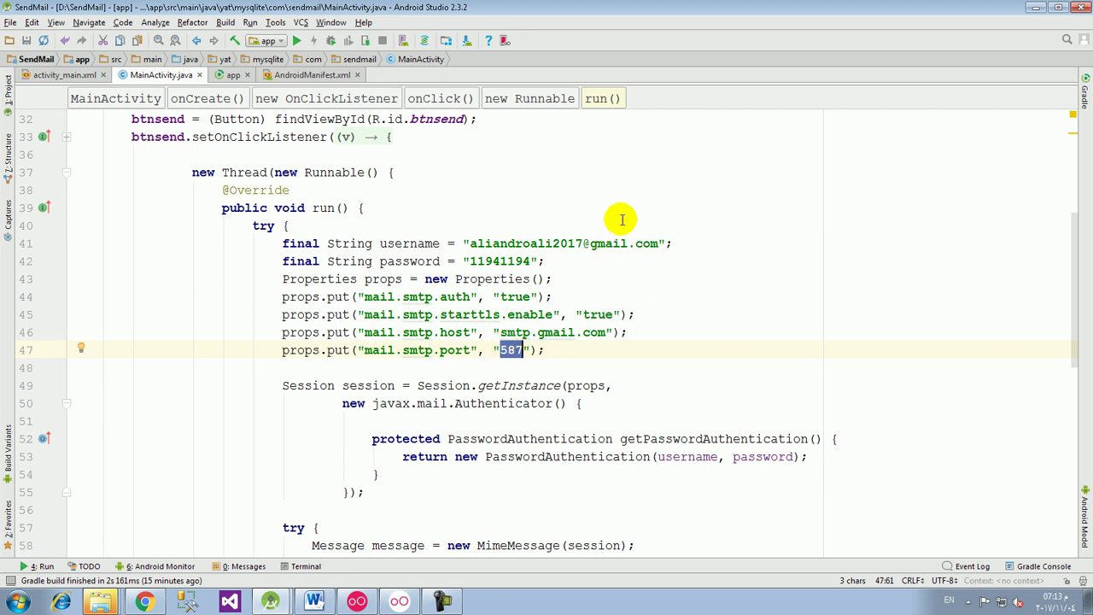
drag(628, 244, 590, 246)
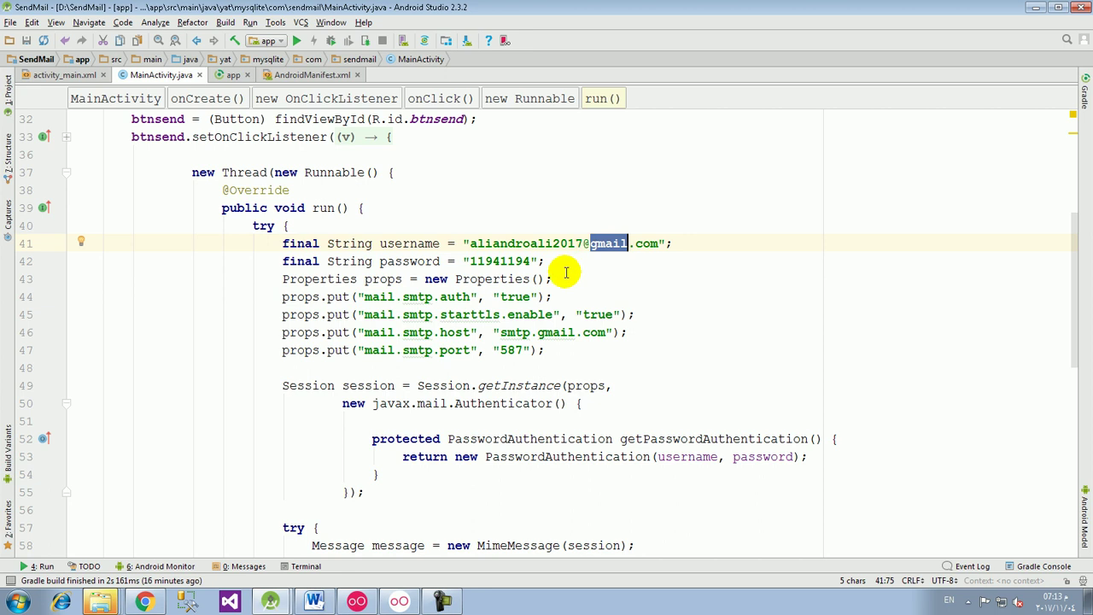
Step: Switch to Chrome, search Google for "yahoo port number" in the color hex tab, and highlight the SMTP port in the turboSMTP result
click(144, 602)
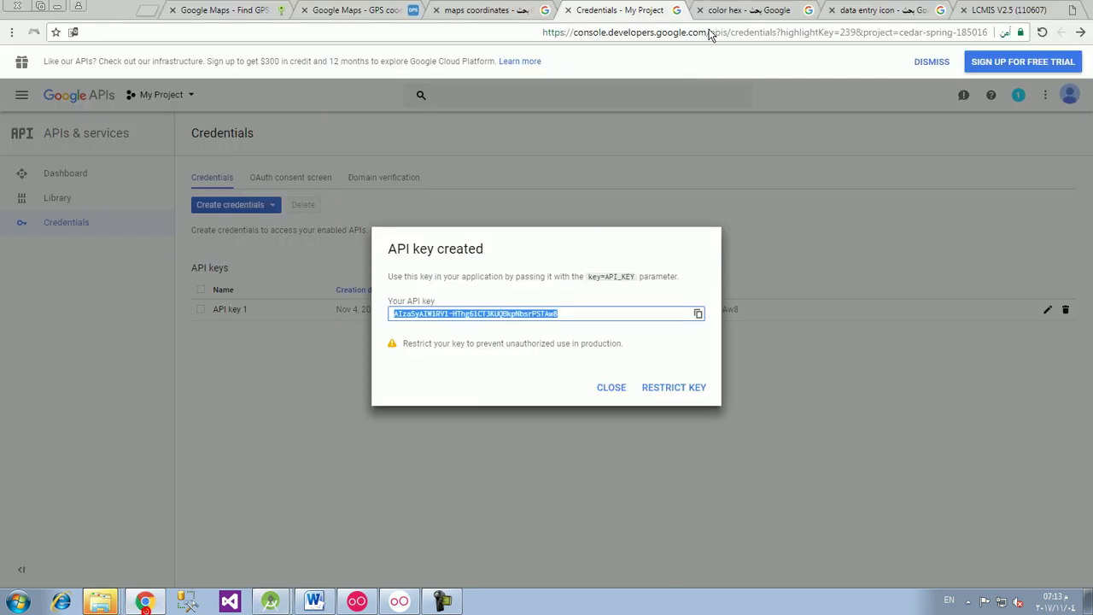
click(763, 10)
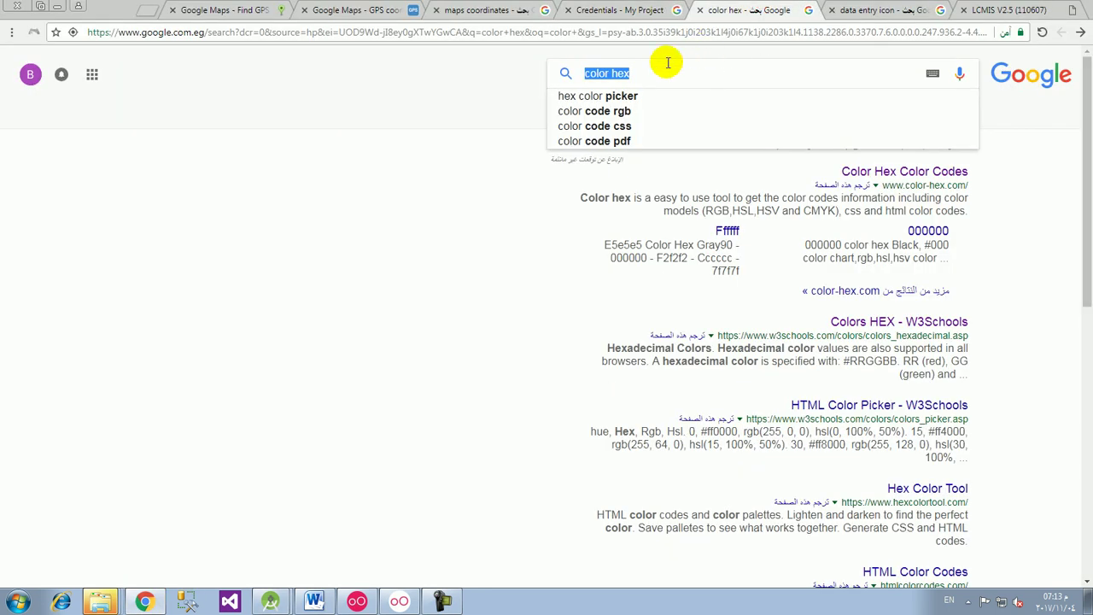
text(yahoo )
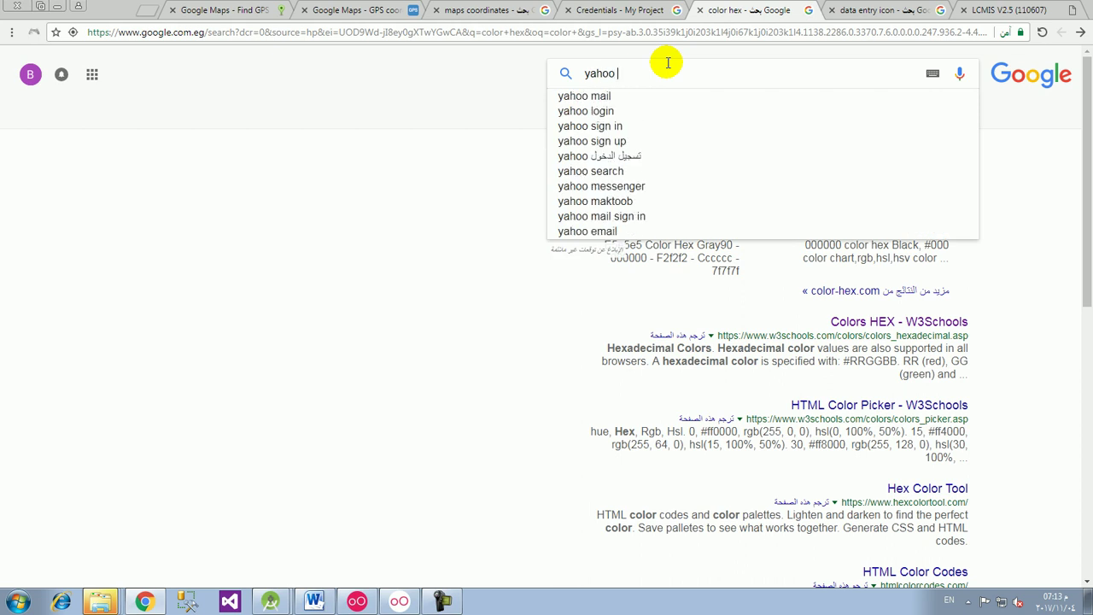
text(port)
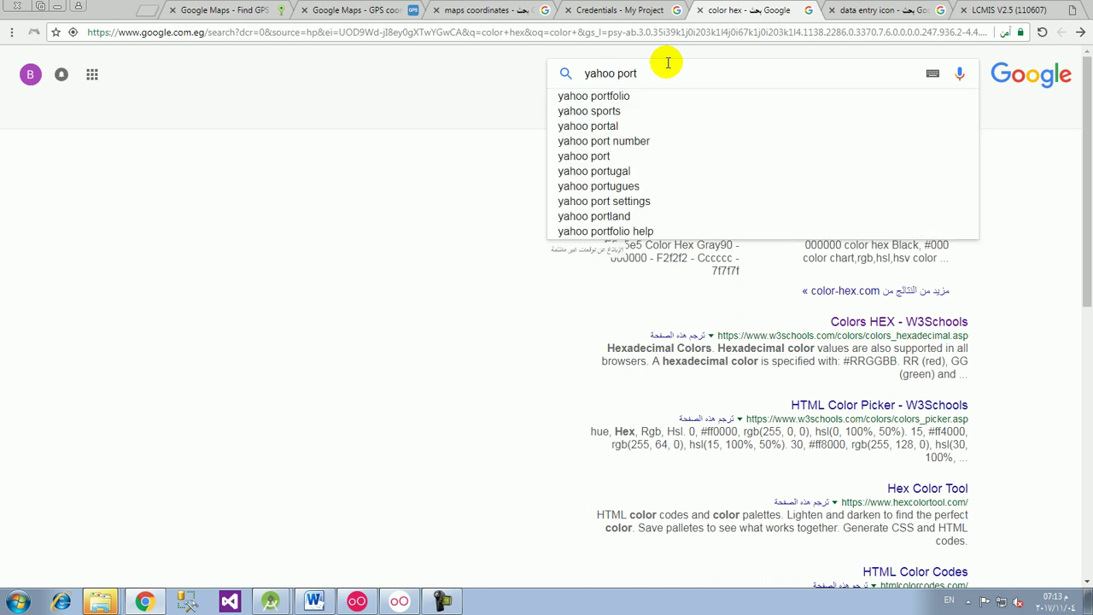
key(Down)
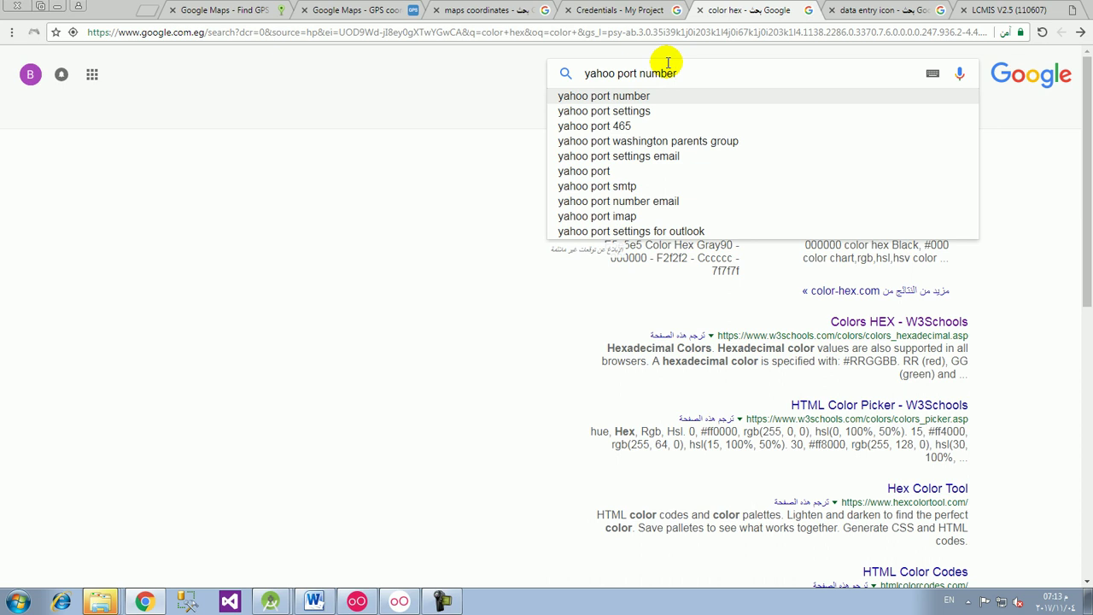
key(Return)
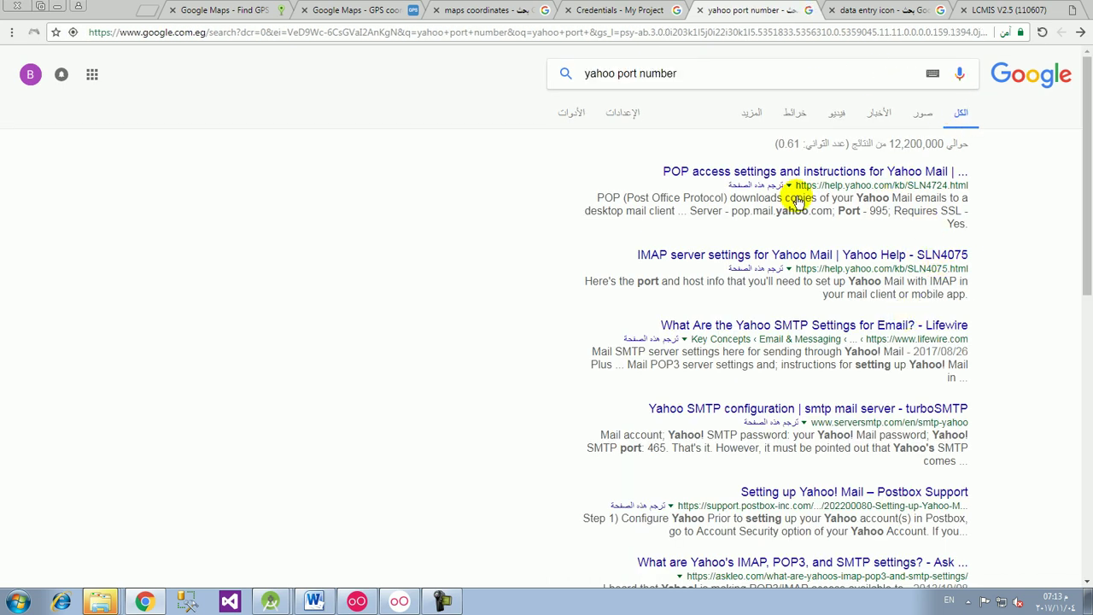
double_click(656, 447)
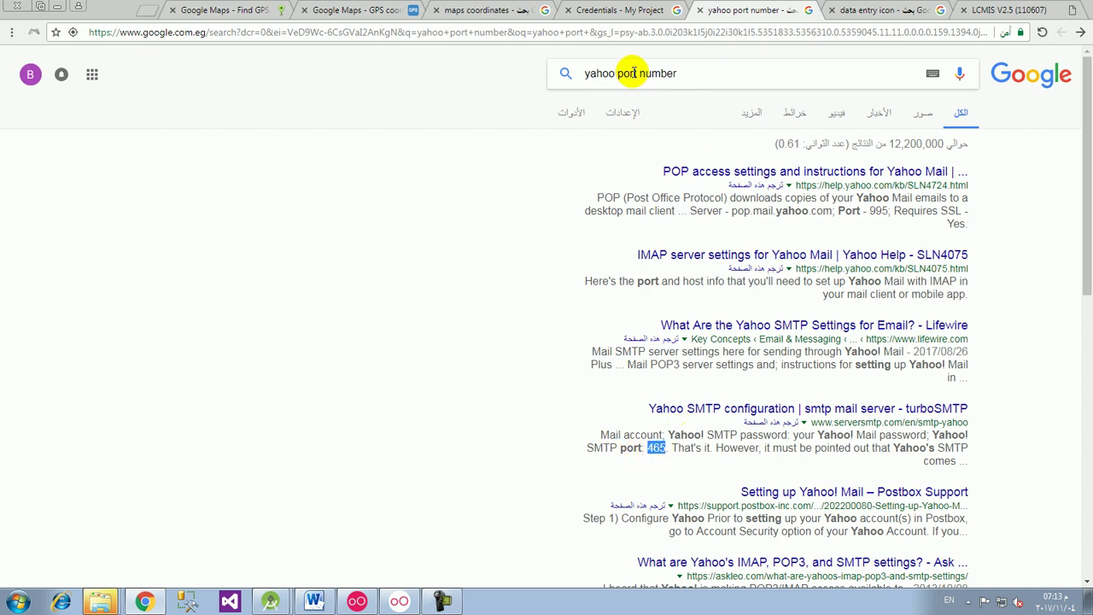
Step: Change the Google query to the suggestion "gmail smtp server name and port number"
click(602, 74)
double_click(602, 73)
text(gmail)
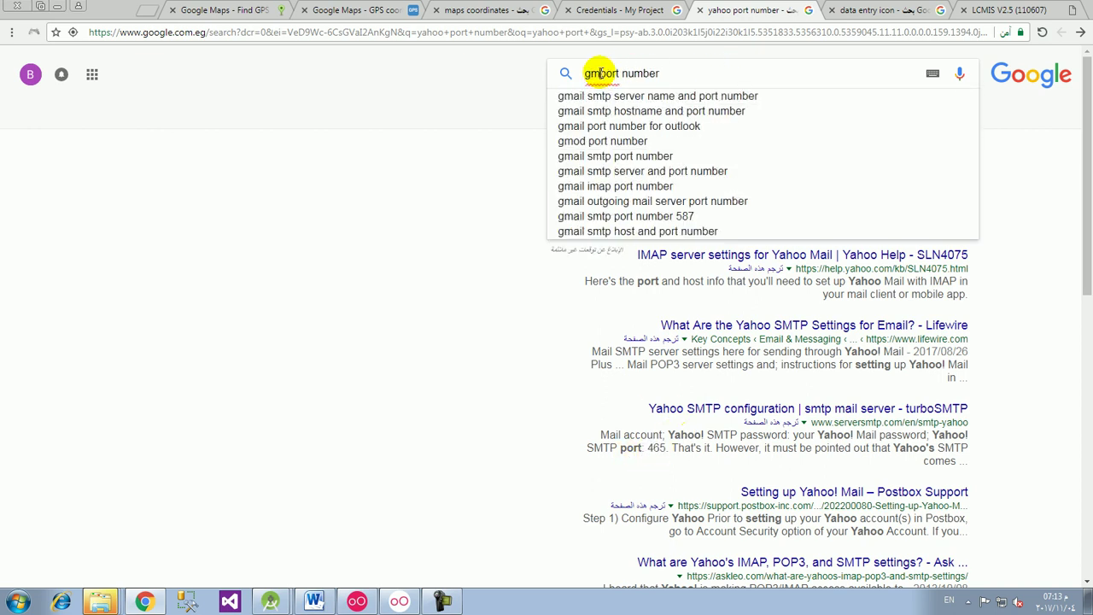
key(Down)
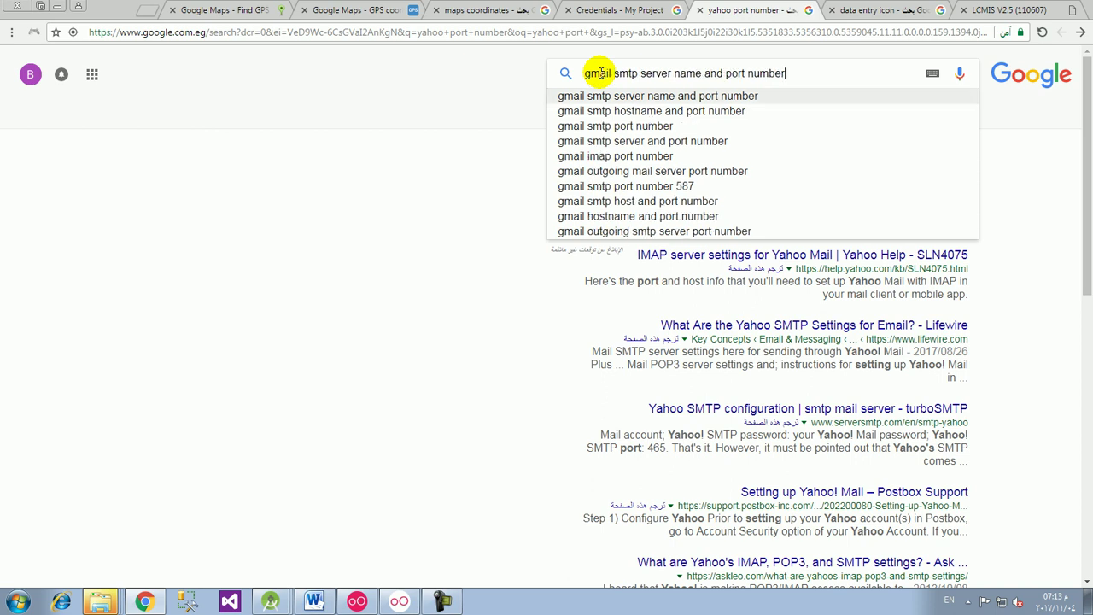